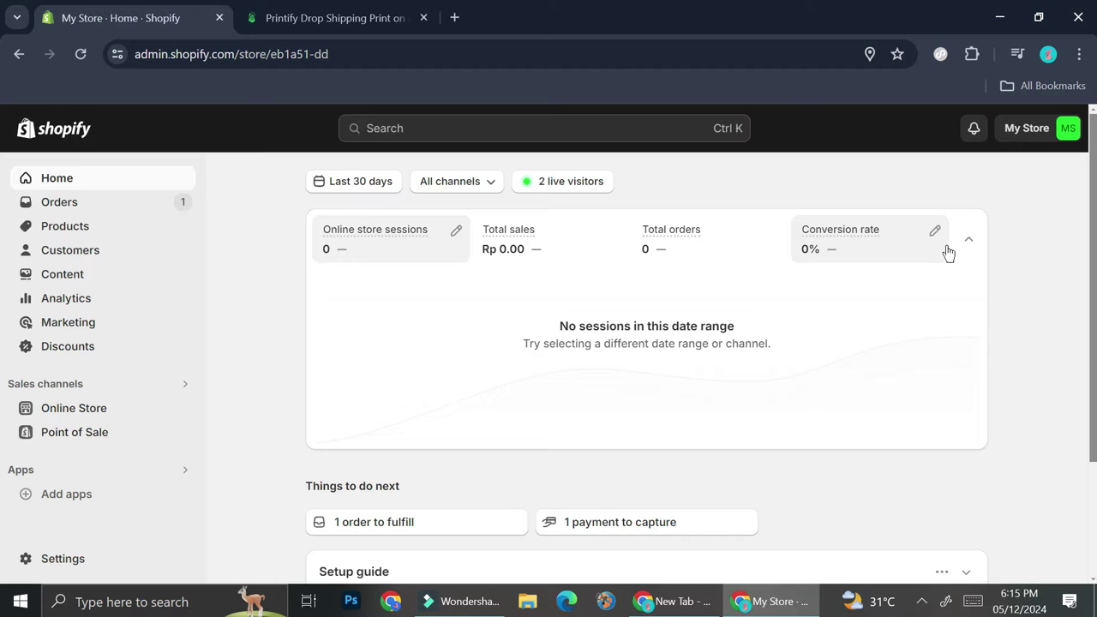
# - Switch to the Printify dashboard and choose Add a new store from the store switcher
pyautogui.click(346, 8)
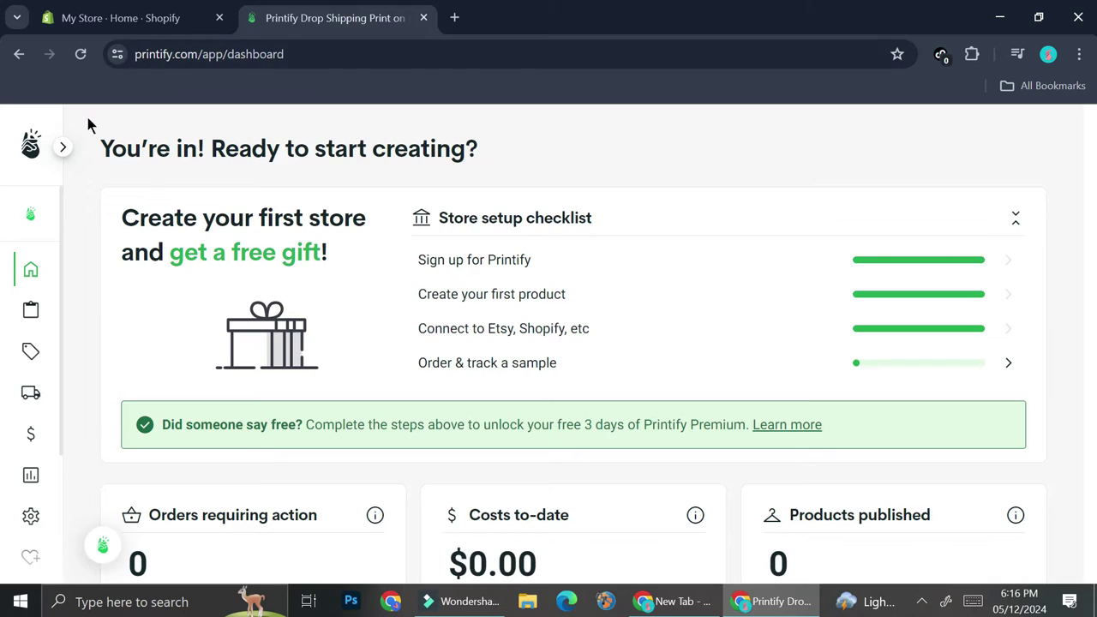
pyautogui.click(34, 220)
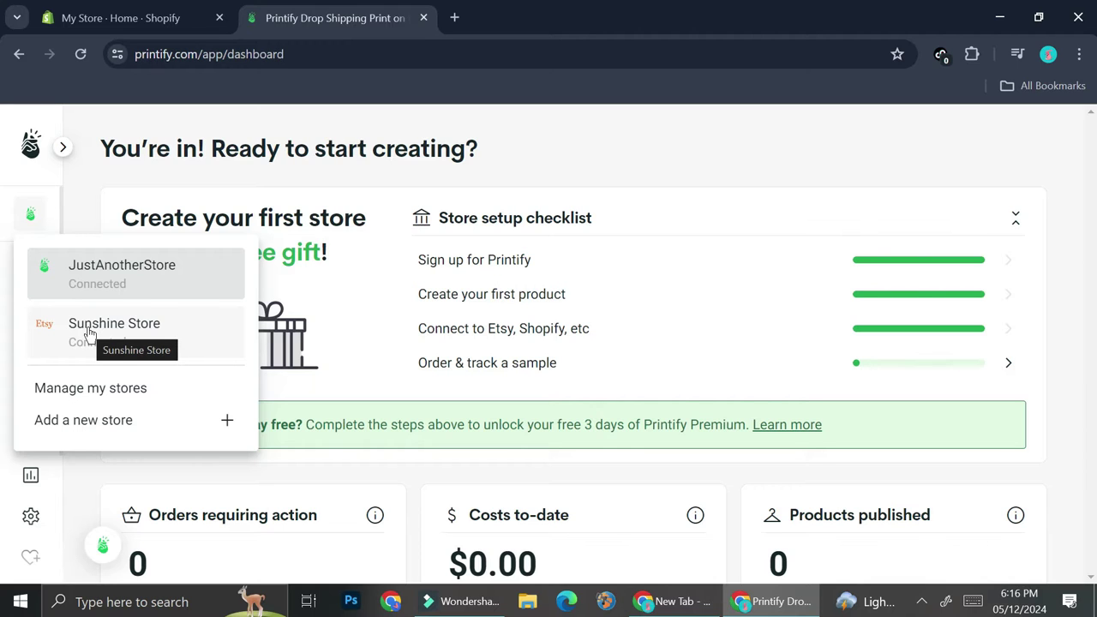
pyautogui.click(98, 420)
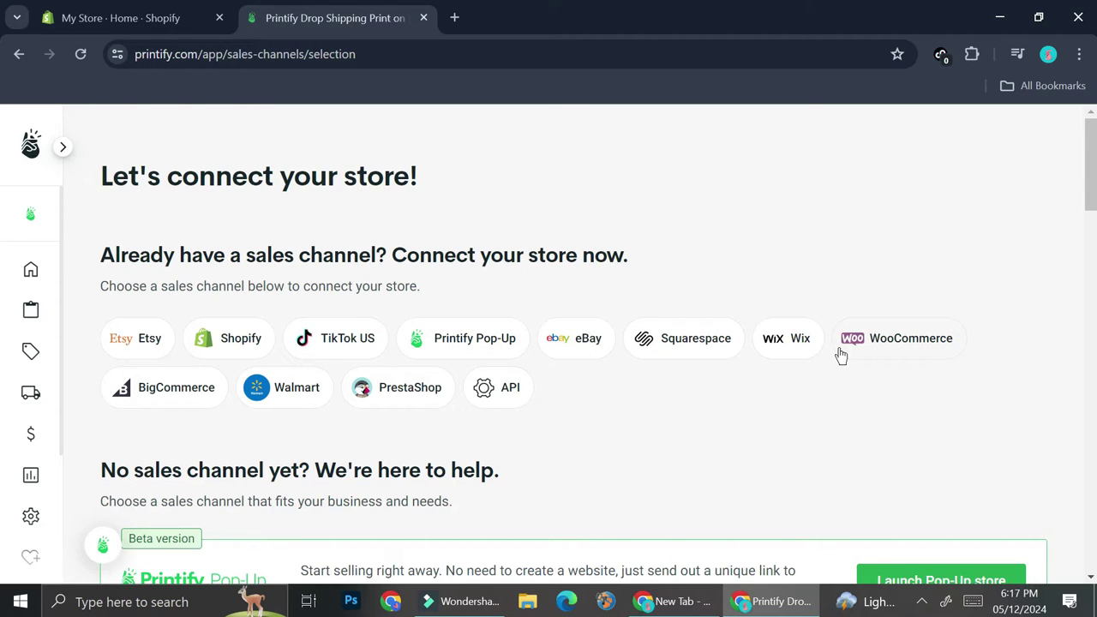
# - Choose Shopify as the sales channel and go down to the Connect to Shopify card
pyautogui.click(241, 343)
pyautogui.scroll(-1, 647, 449)
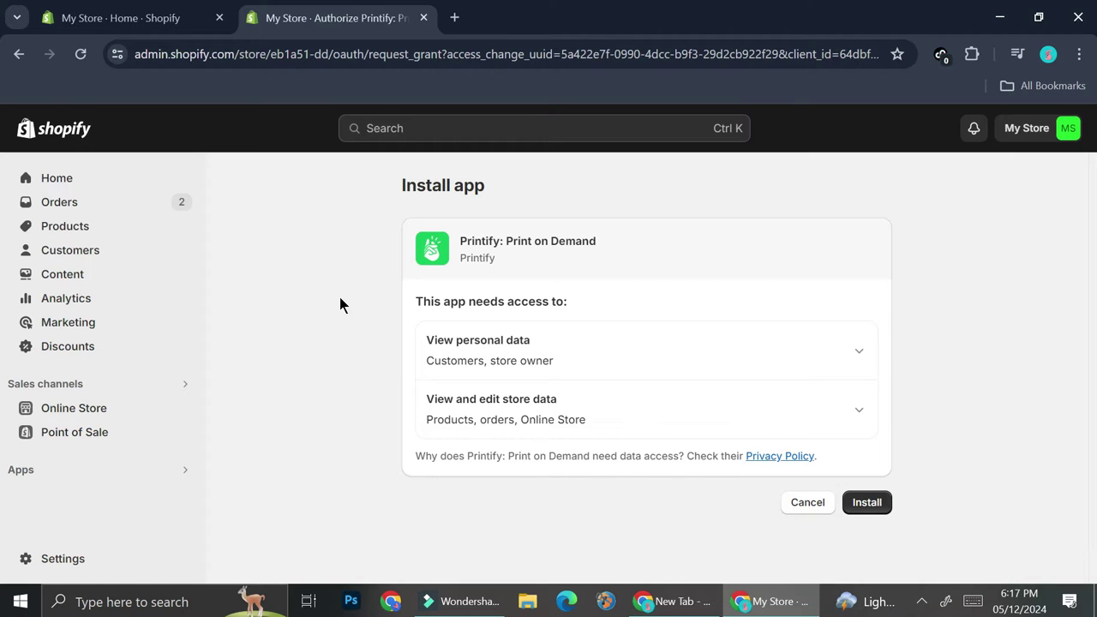
# - Approve installing the Printify: Print on Demand app in the Shopify store
pyautogui.click(874, 507)
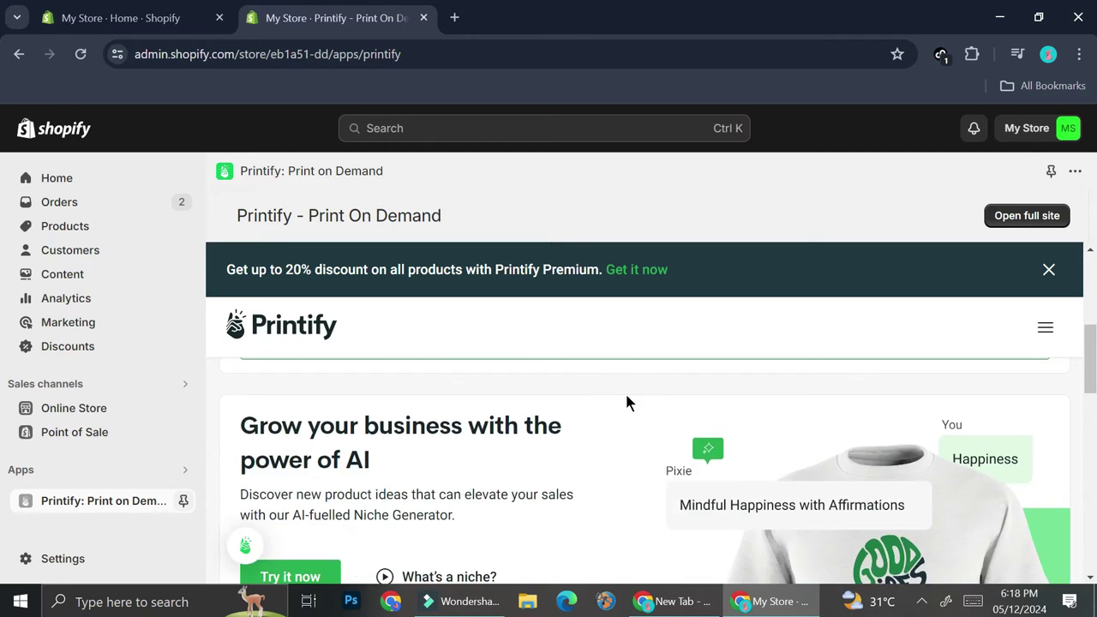
pyautogui.scroll(-3, 622, 401)
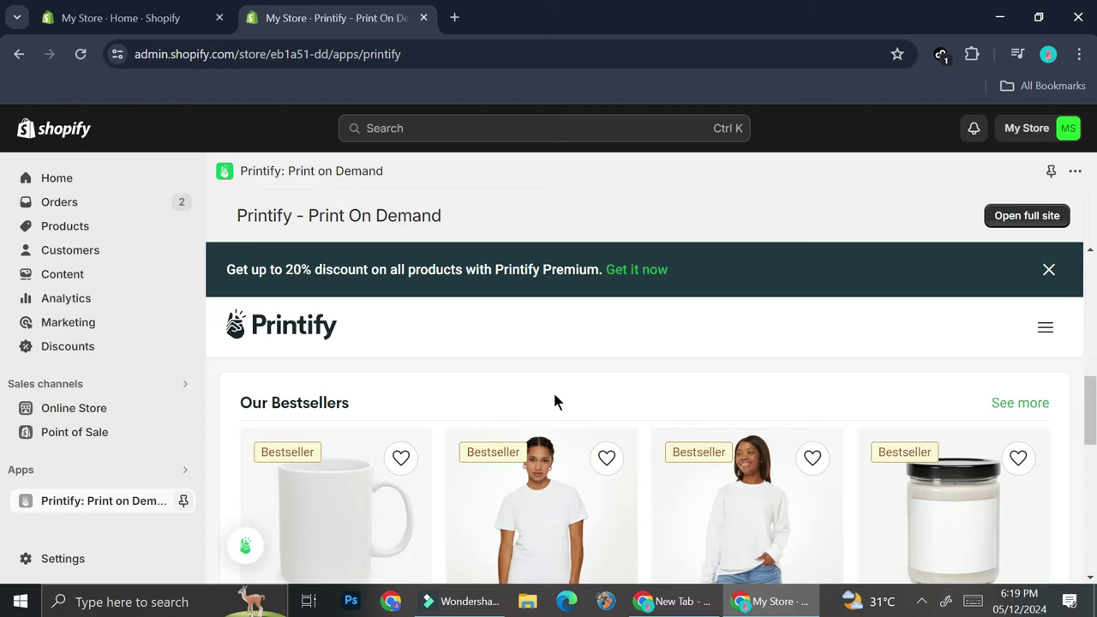
pyautogui.click(111, 17)
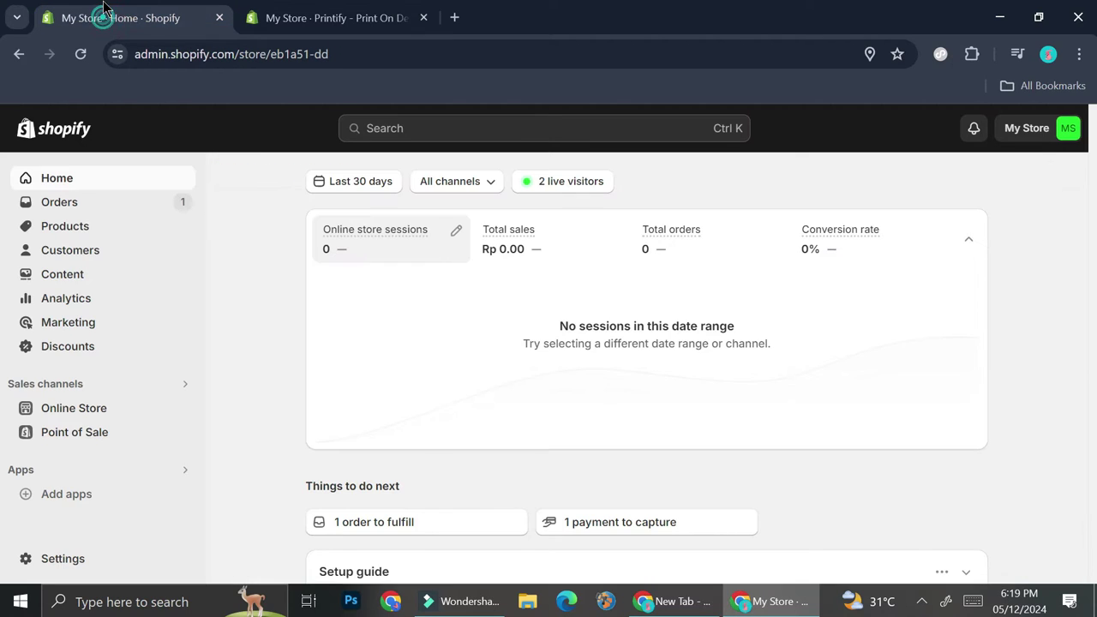
pyautogui.click(73, 497)
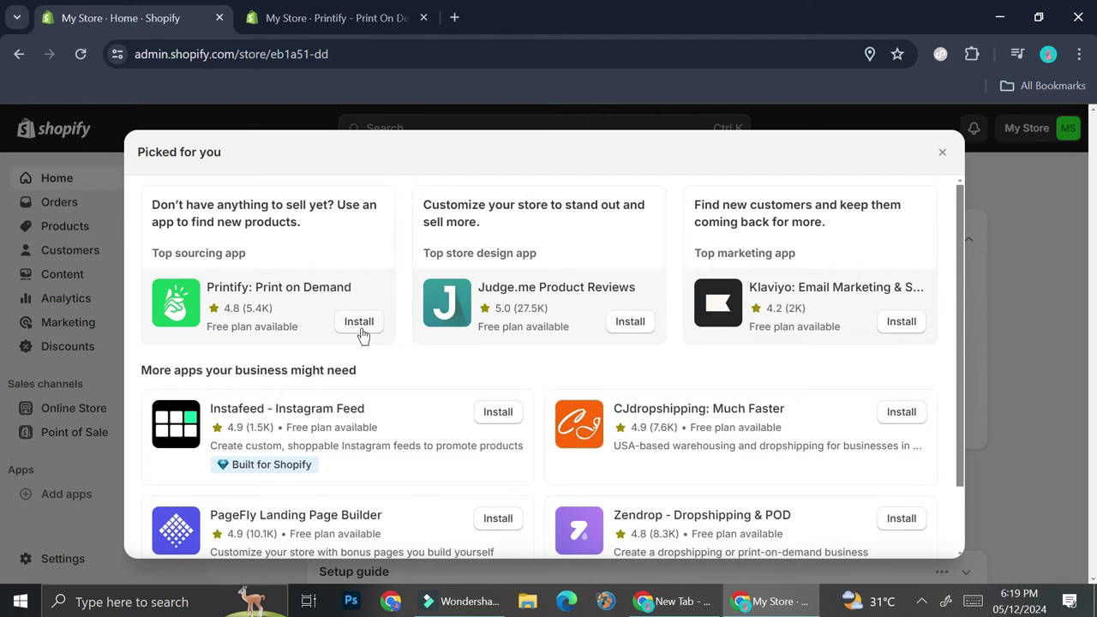
pyautogui.click(942, 156)
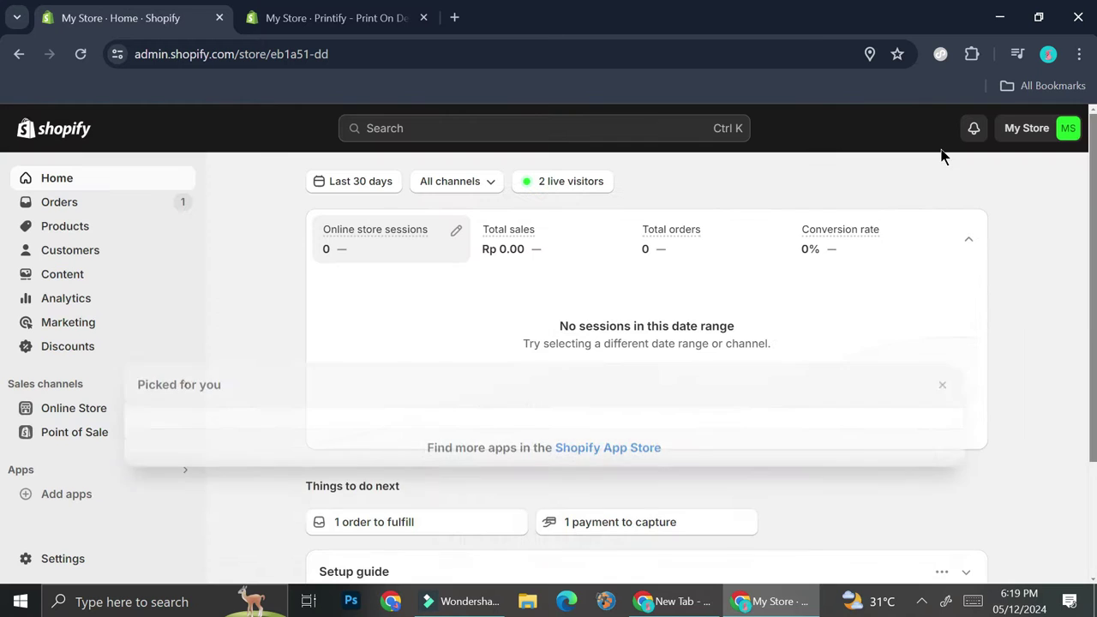
pyautogui.click(335, 17)
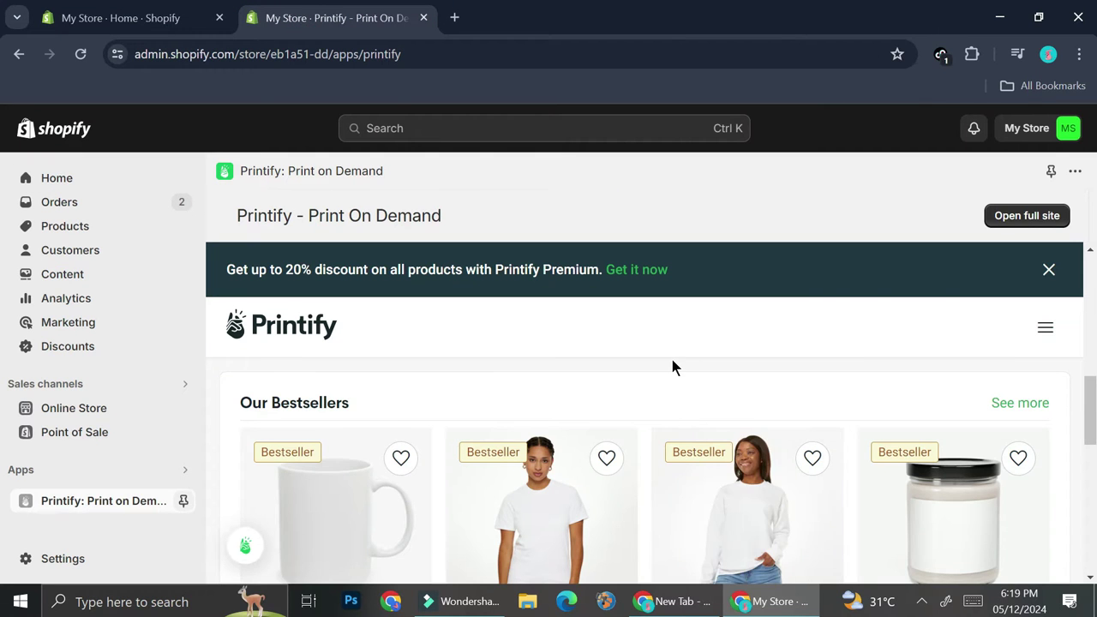
# - Open the Unisex Garment-Dyed T-shirt from the bestsellers and bring its print providers into view
pyautogui.scroll(-2, 673, 368)
pyautogui.scroll(1, 651, 485)
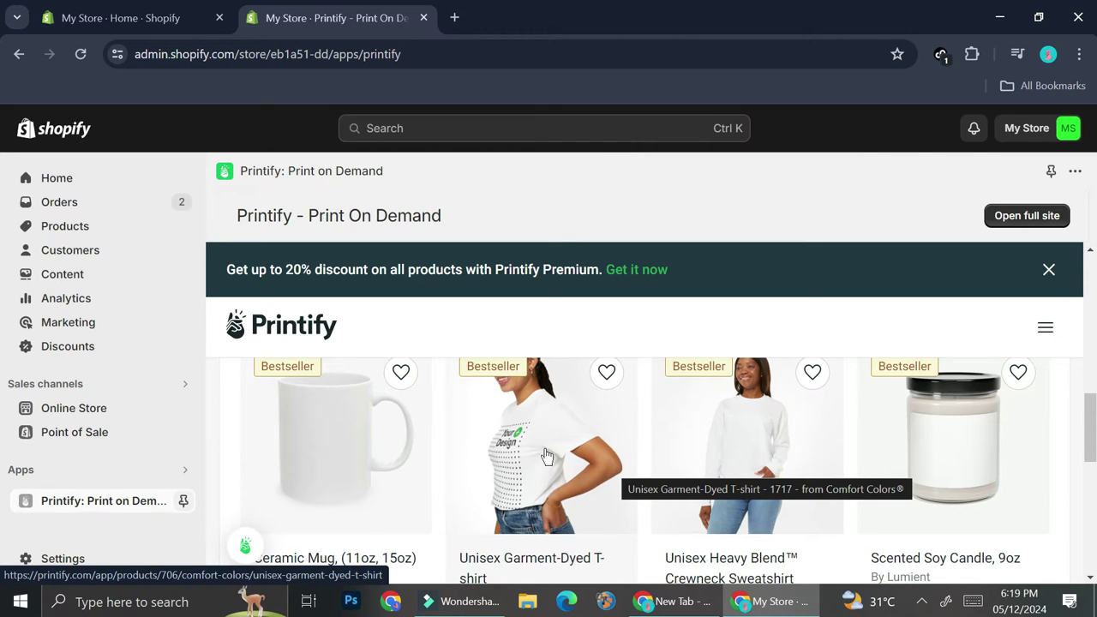
pyautogui.scroll(-1, 548, 454)
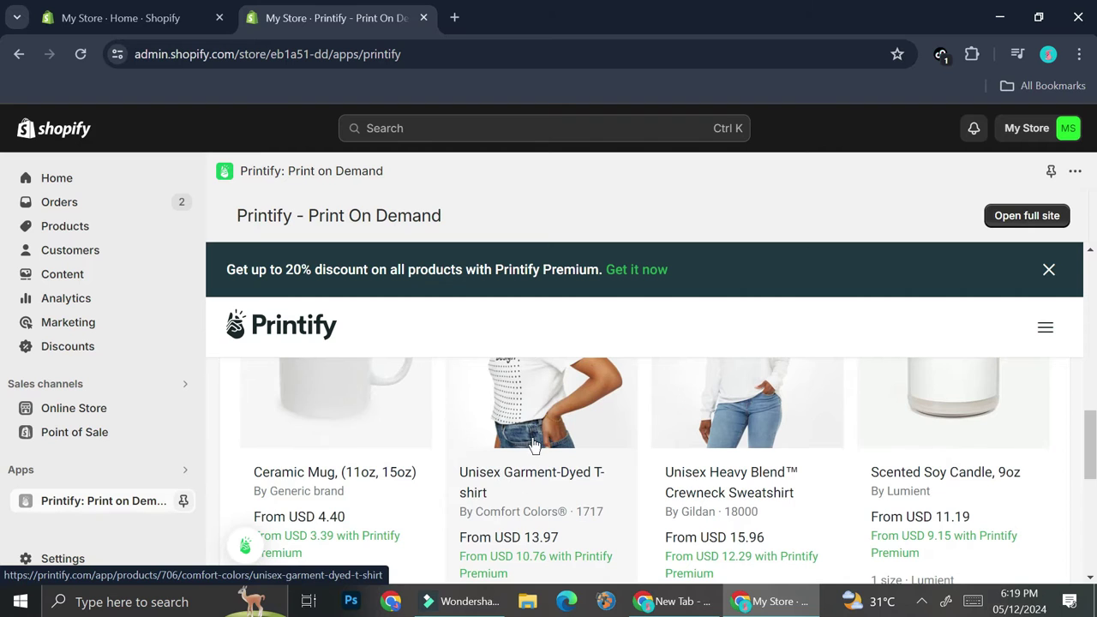
pyautogui.click(532, 442)
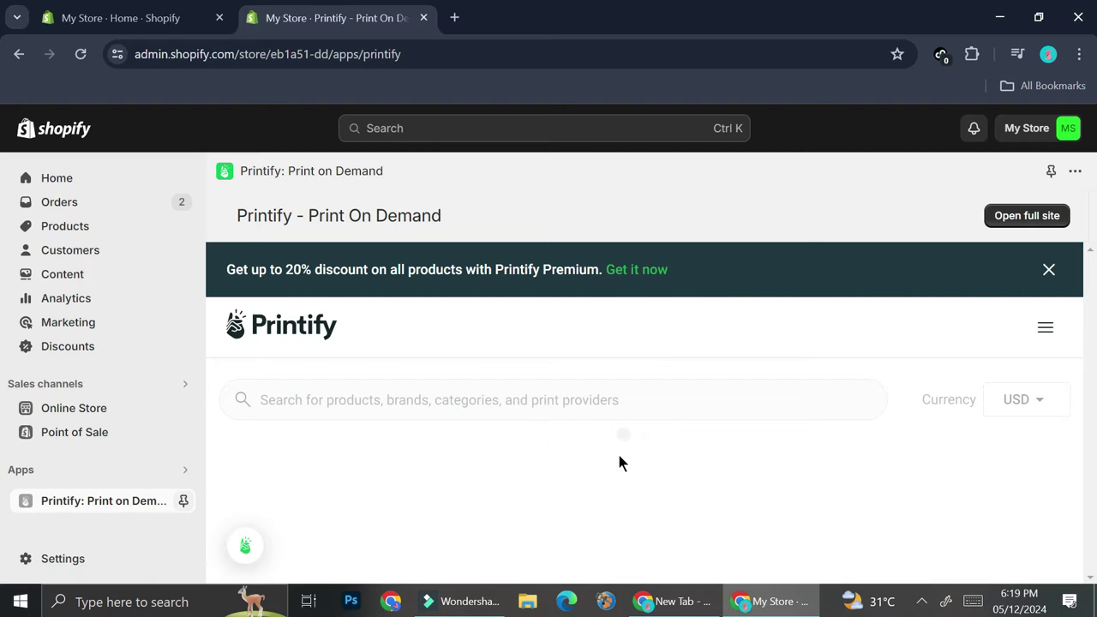
pyautogui.scroll(-5, 734, 470)
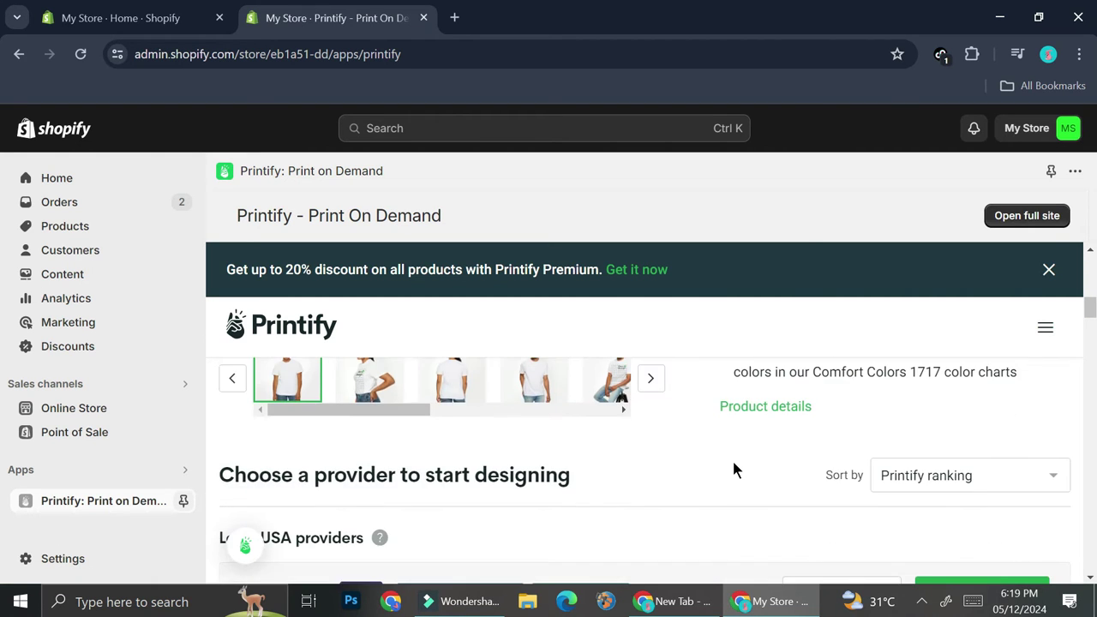
pyautogui.scroll(5, 733, 468)
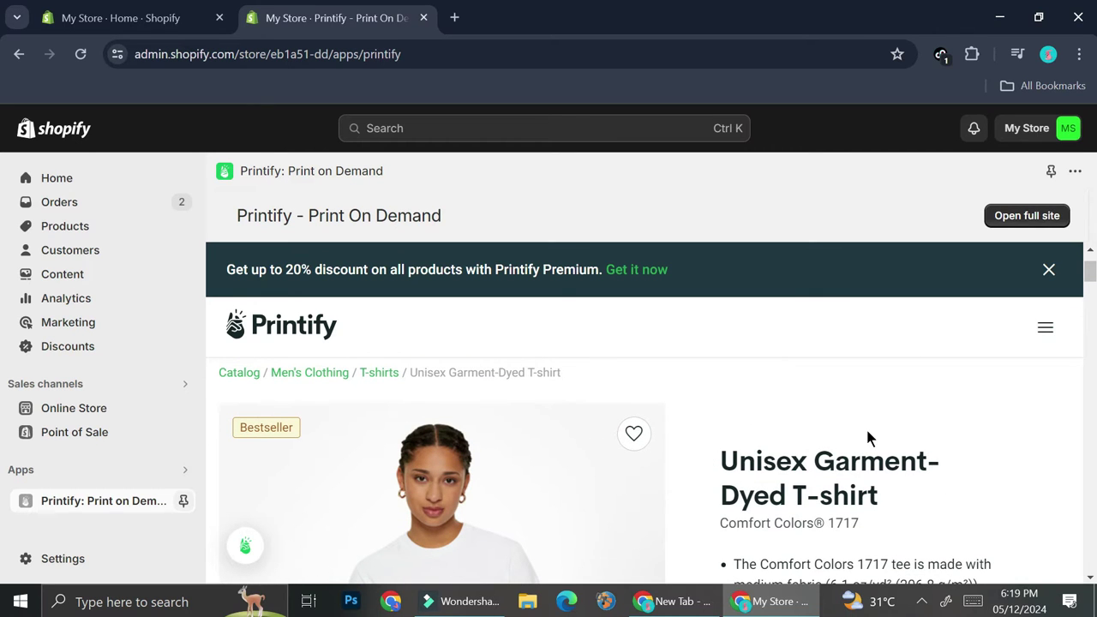
pyautogui.scroll(-5, 852, 433)
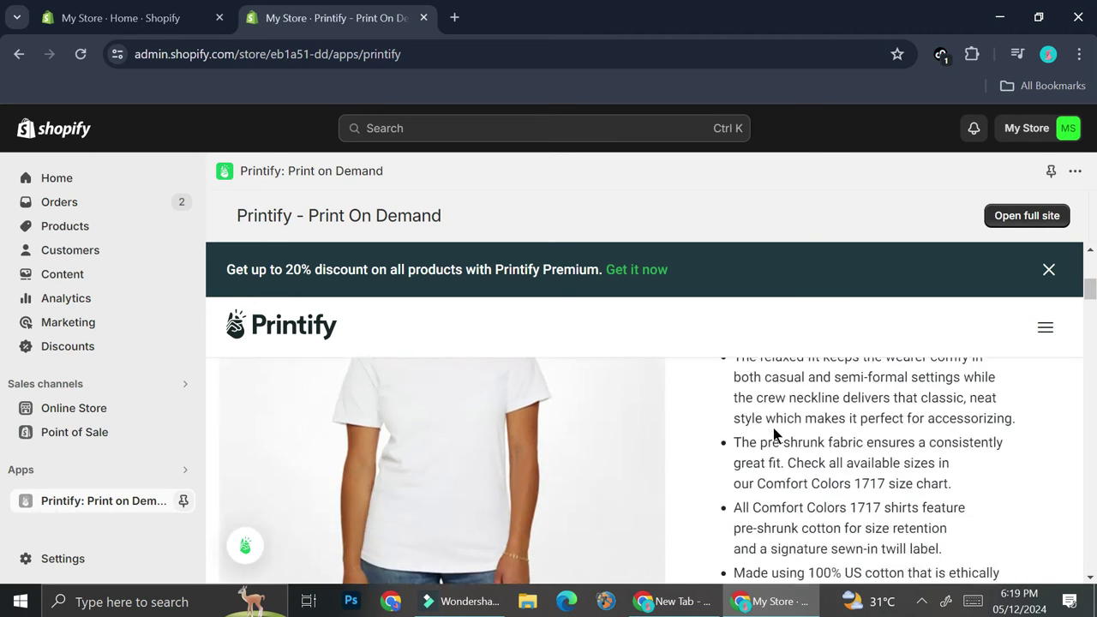
pyautogui.scroll(-5, 792, 418)
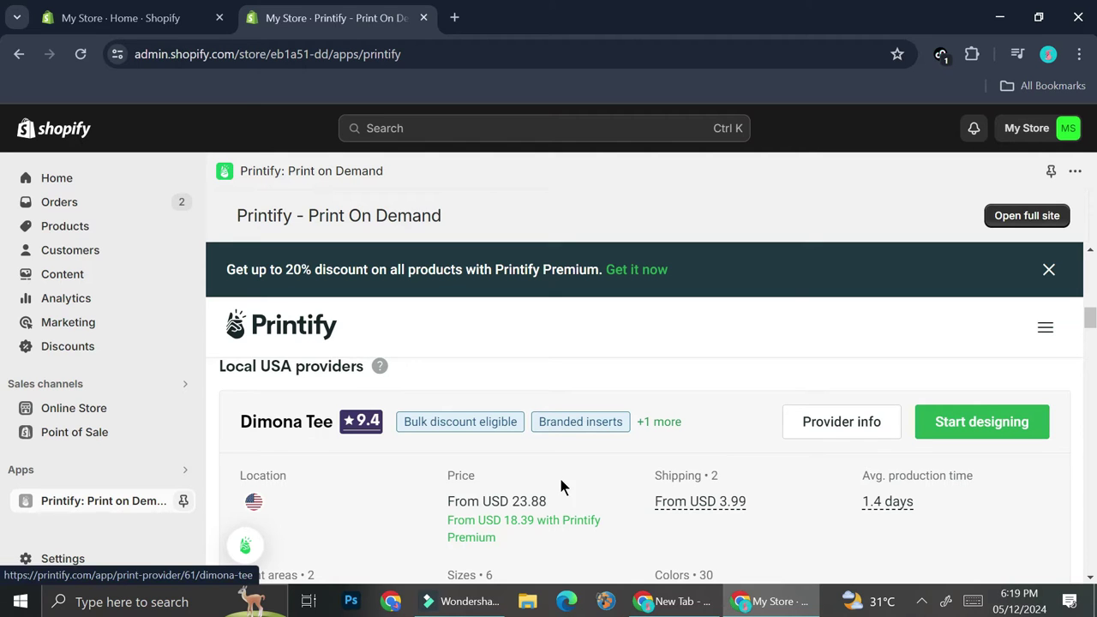
# - Browse down the list of USA print providers to compare their prices
pyautogui.scroll(-1, 706, 509)
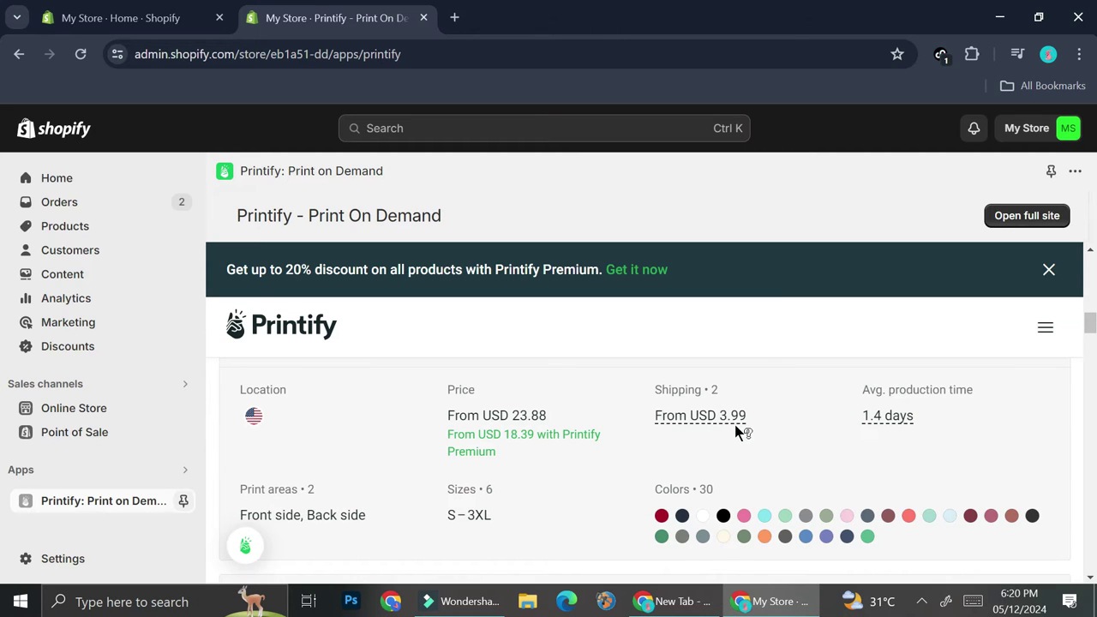
pyautogui.scroll(-2, 711, 445)
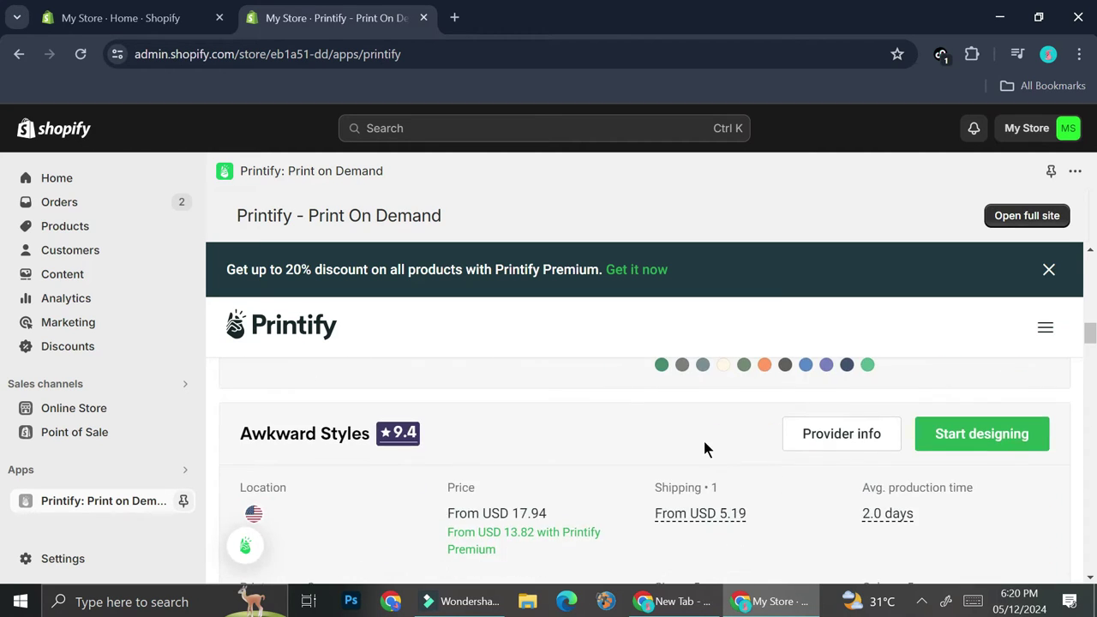
pyautogui.scroll(-1, 699, 437)
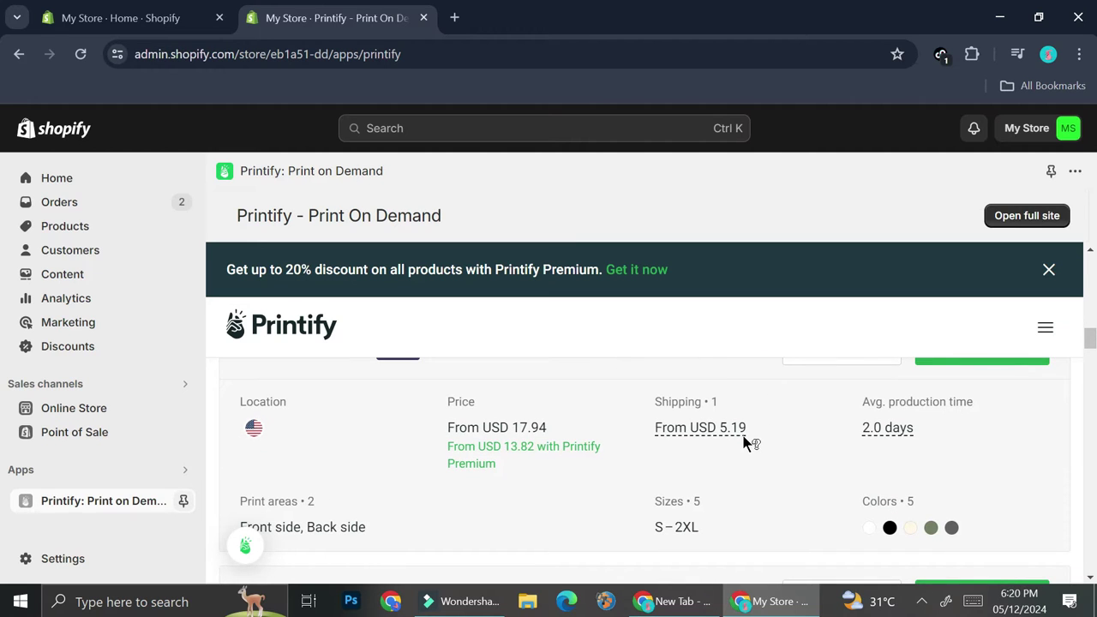
pyautogui.scroll(-2, 742, 442)
pyautogui.scroll(-3, 739, 434)
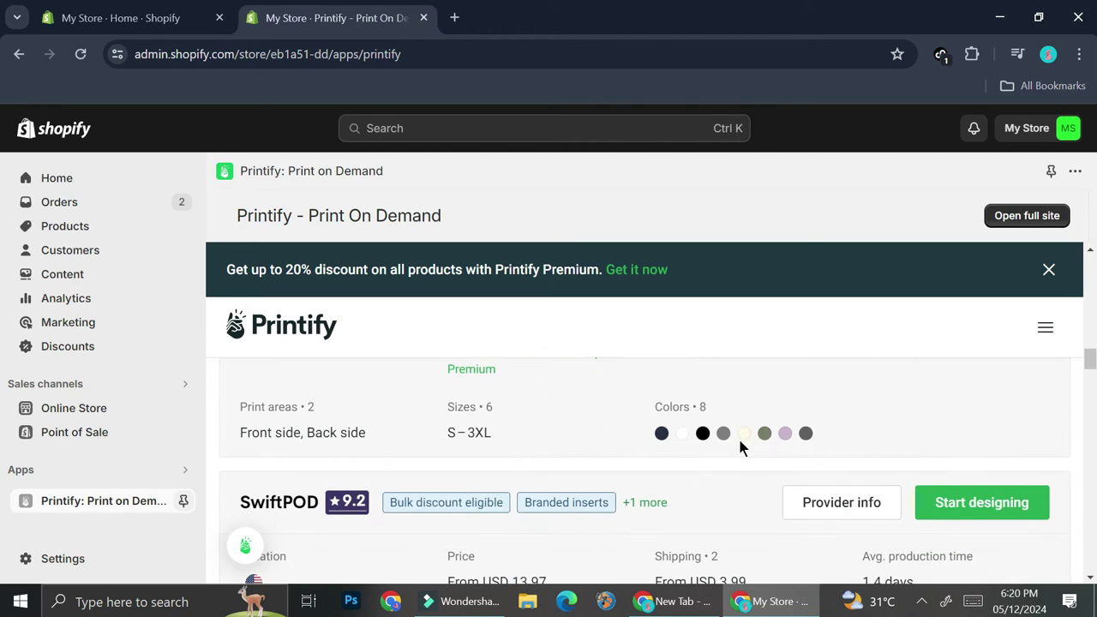
pyautogui.scroll(-3, 727, 420)
pyautogui.scroll(-2, 725, 424)
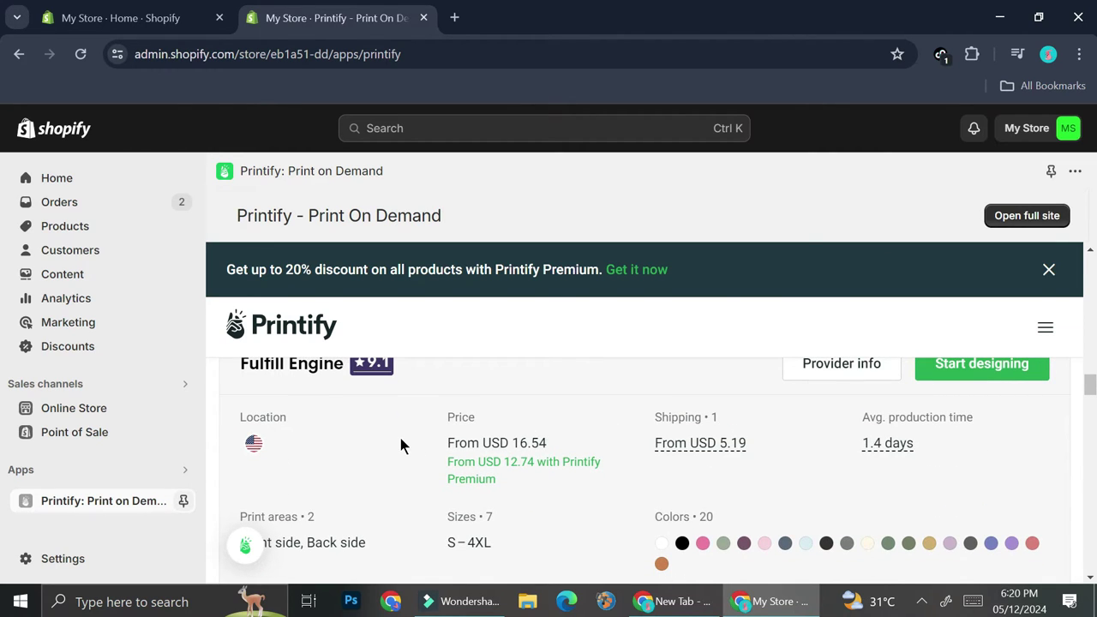
pyautogui.scroll(-4, 406, 442)
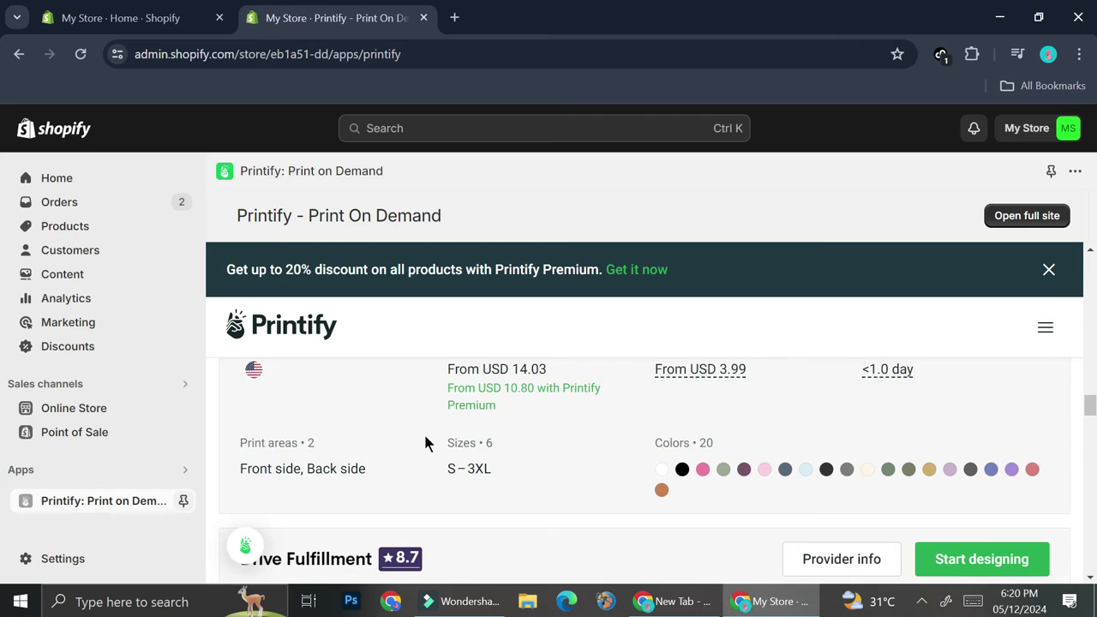
pyautogui.scroll(-2, 426, 443)
pyautogui.scroll(-3, 421, 437)
# - Return to Dimona Tee and start designing the T-shirt with that provider
pyautogui.scroll(1, 403, 463)
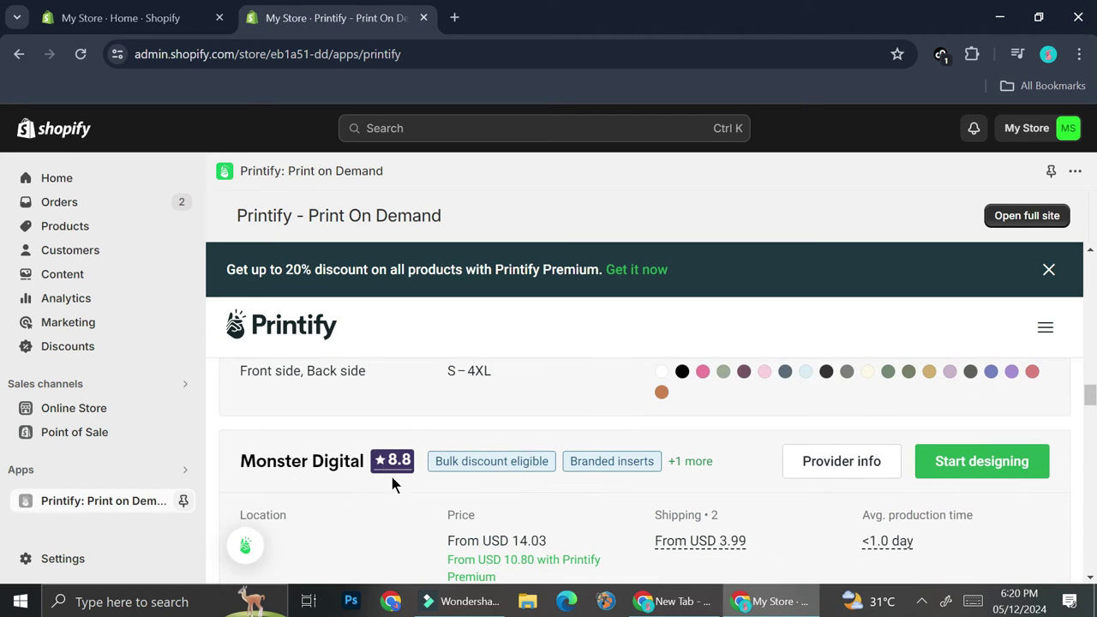
pyautogui.scroll(1, 405, 465)
pyautogui.scroll(-6, 398, 472)
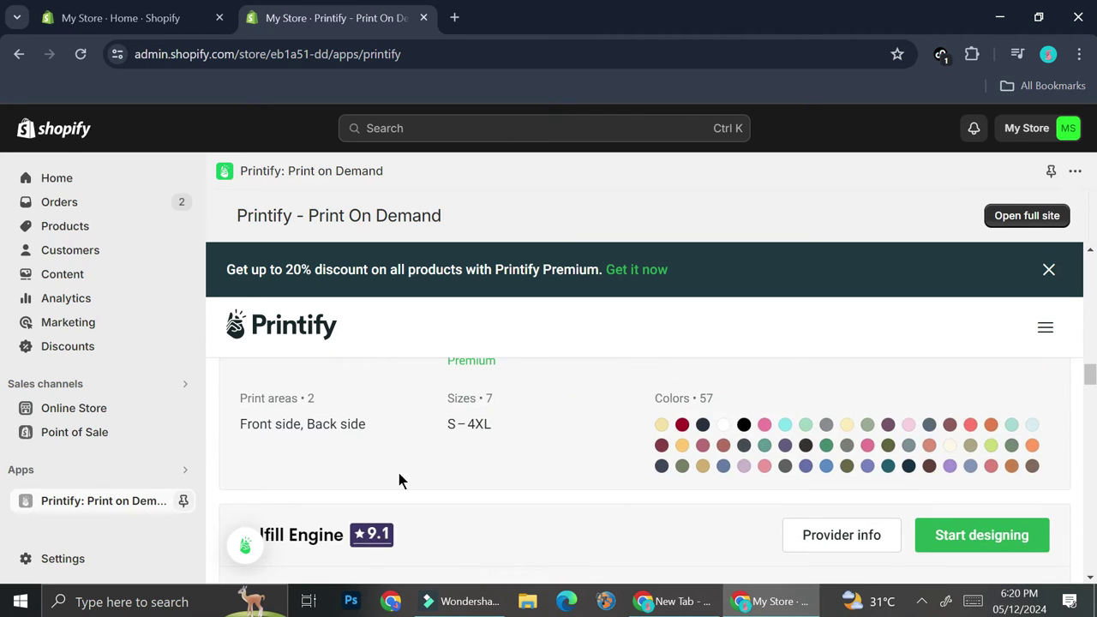
pyautogui.scroll(-5, 399, 476)
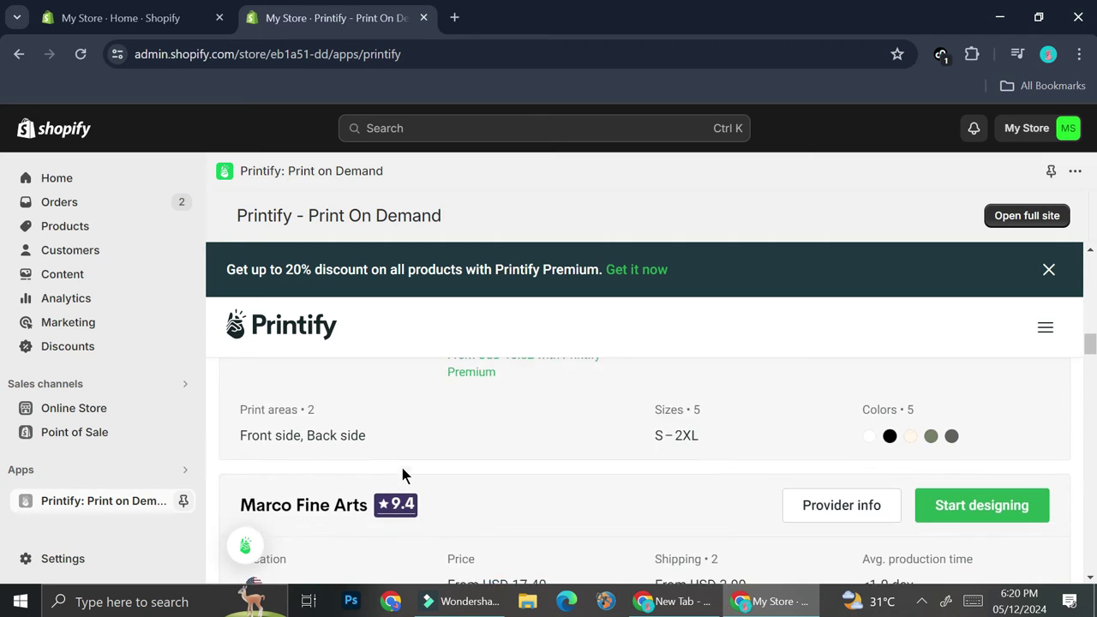
pyautogui.scroll(2, 400, 467)
pyautogui.scroll(-2, 401, 470)
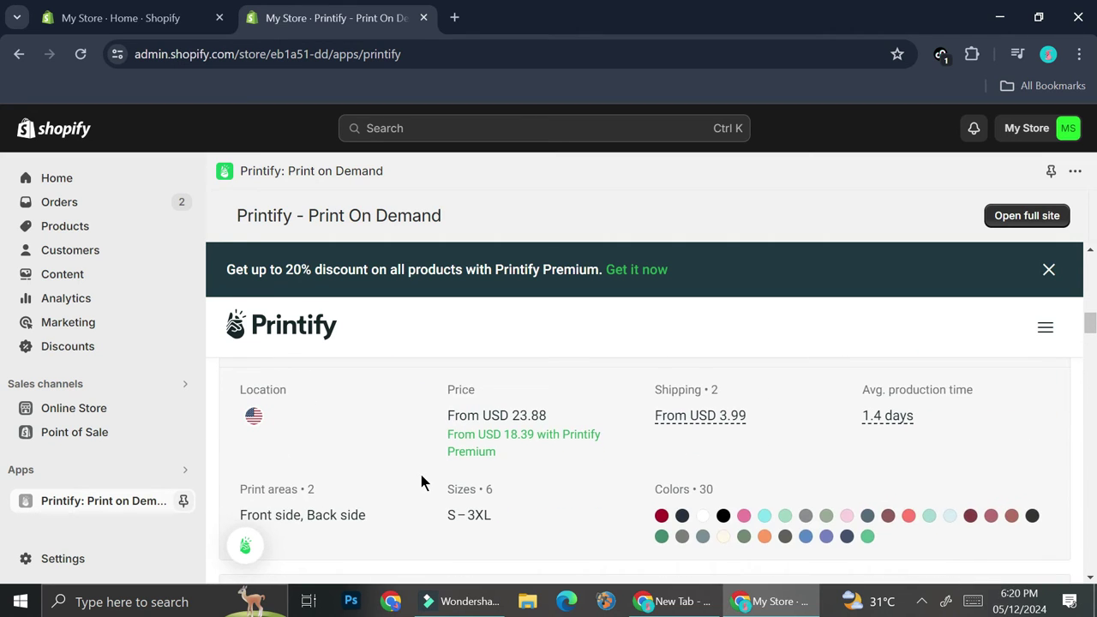
pyautogui.scroll(2, 419, 471)
pyautogui.scroll(-2, 419, 469)
pyautogui.scroll(2, 512, 461)
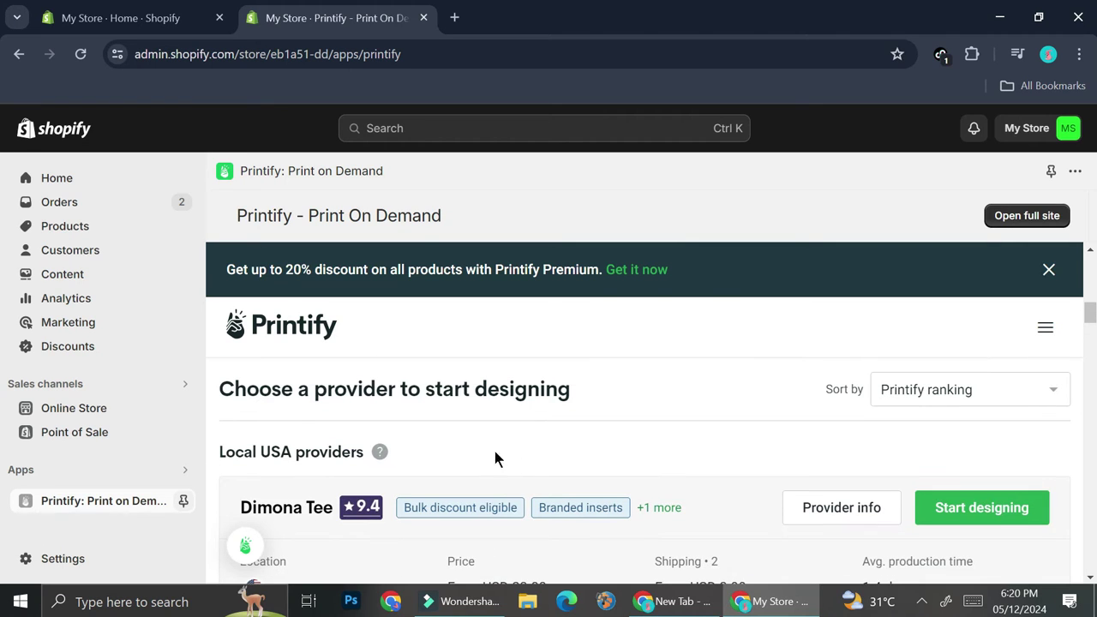
pyautogui.scroll(-1, 480, 505)
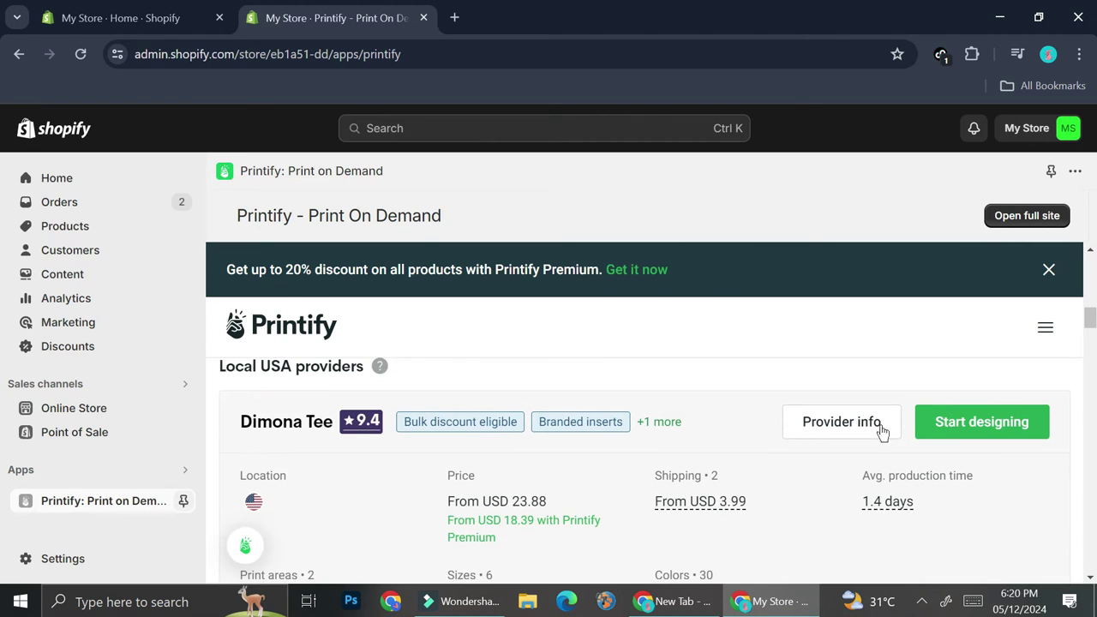
pyautogui.click(1006, 431)
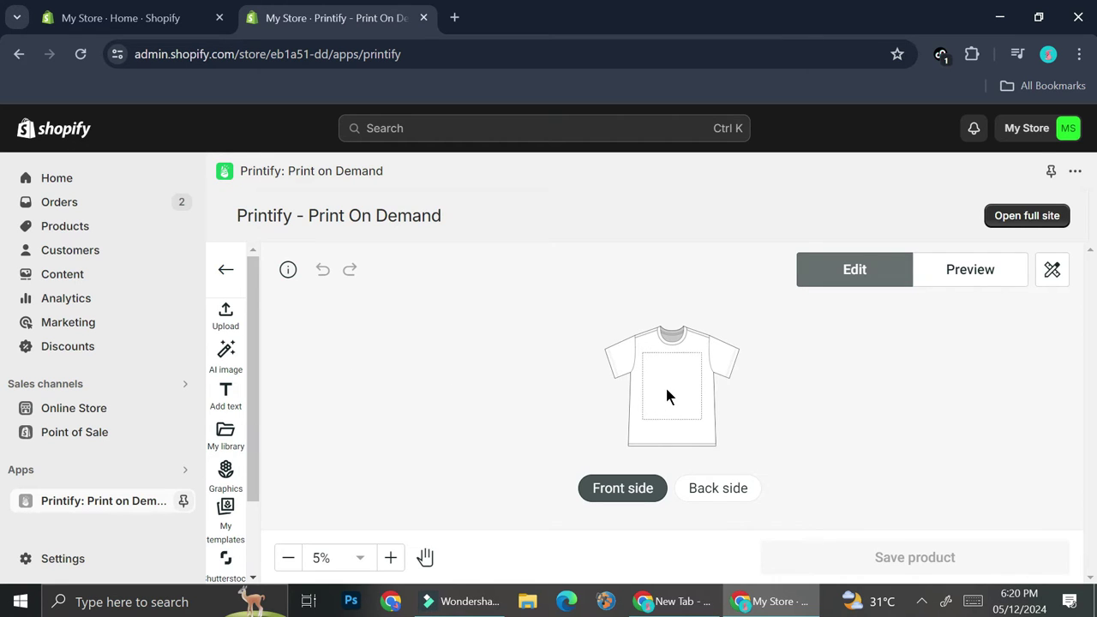
# - Upload the 'LUNE' design to the front of the red T-shirt and save the product
pyautogui.click(228, 316)
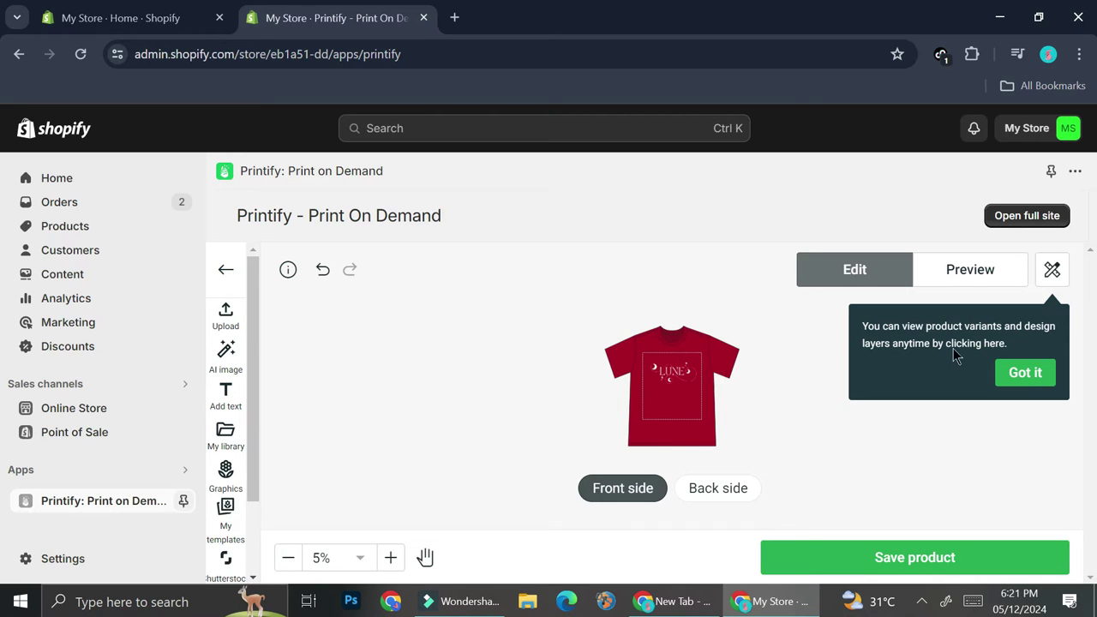
pyautogui.click(917, 562)
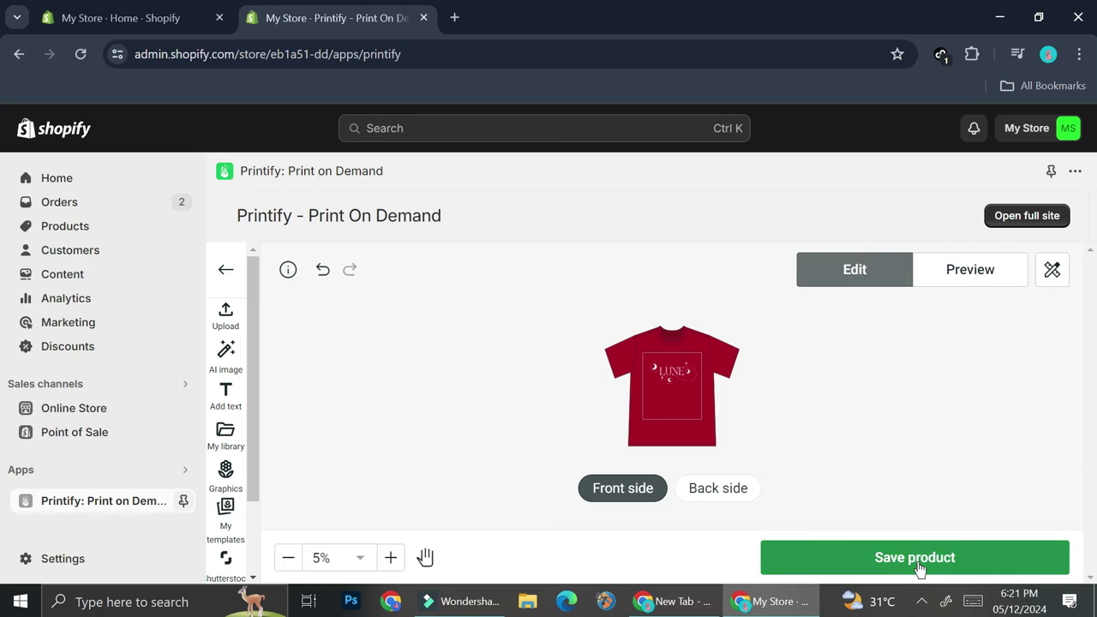
pyautogui.click(918, 562)
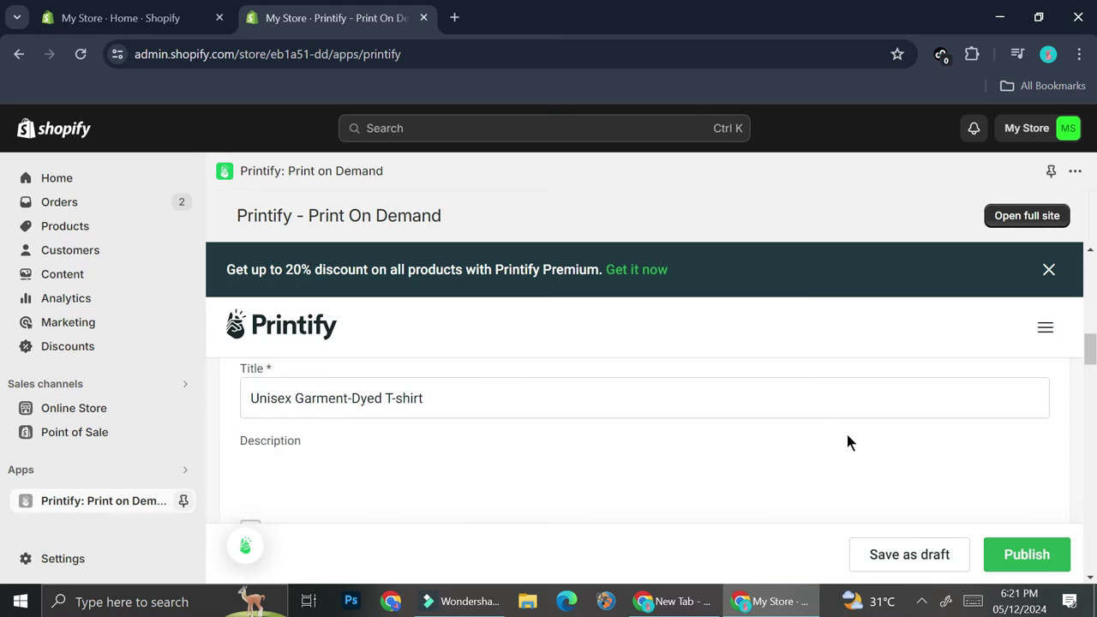
# - Review the T-shirt's description and its Standard shipping option
pyautogui.scroll(-1, 836, 425)
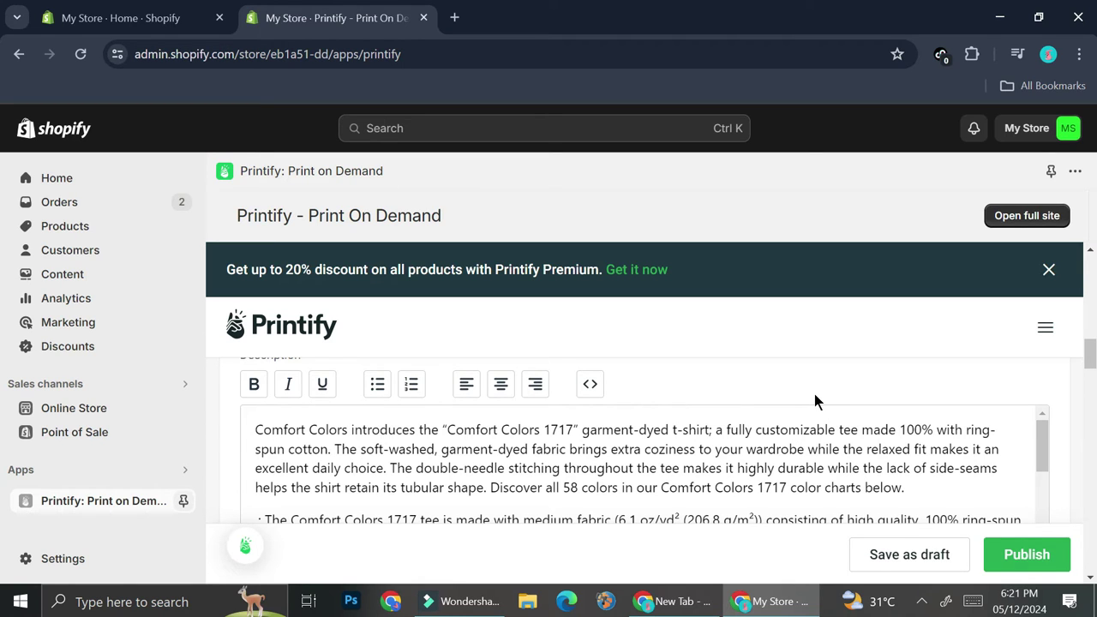
pyautogui.scroll(-5, 815, 400)
pyautogui.scroll(-3, 766, 448)
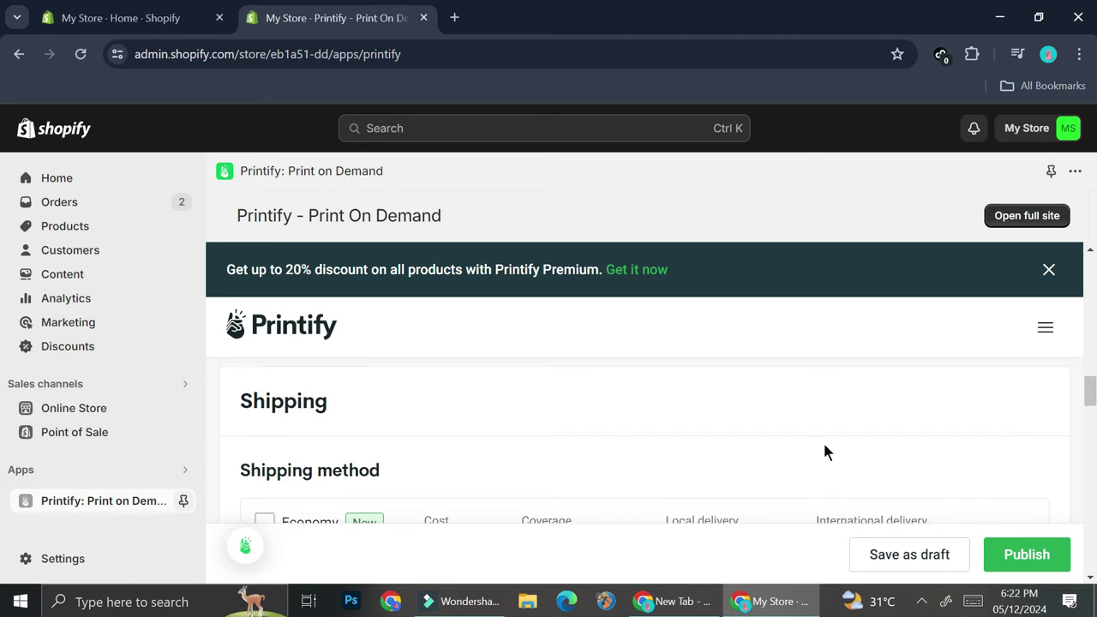
pyautogui.scroll(-2, 822, 451)
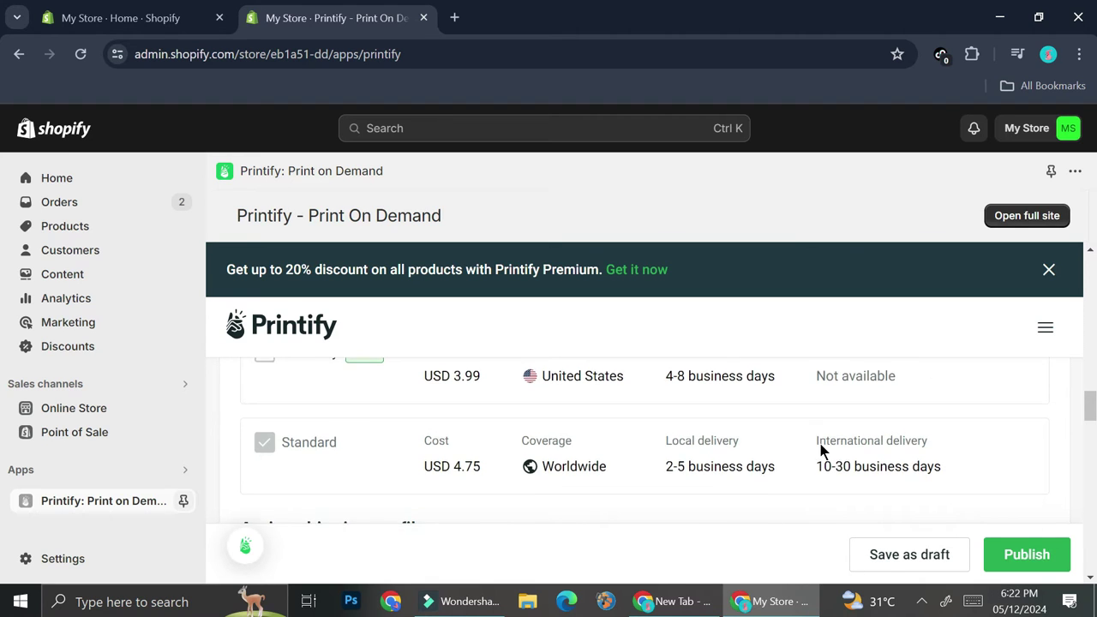
pyautogui.scroll(1, 818, 449)
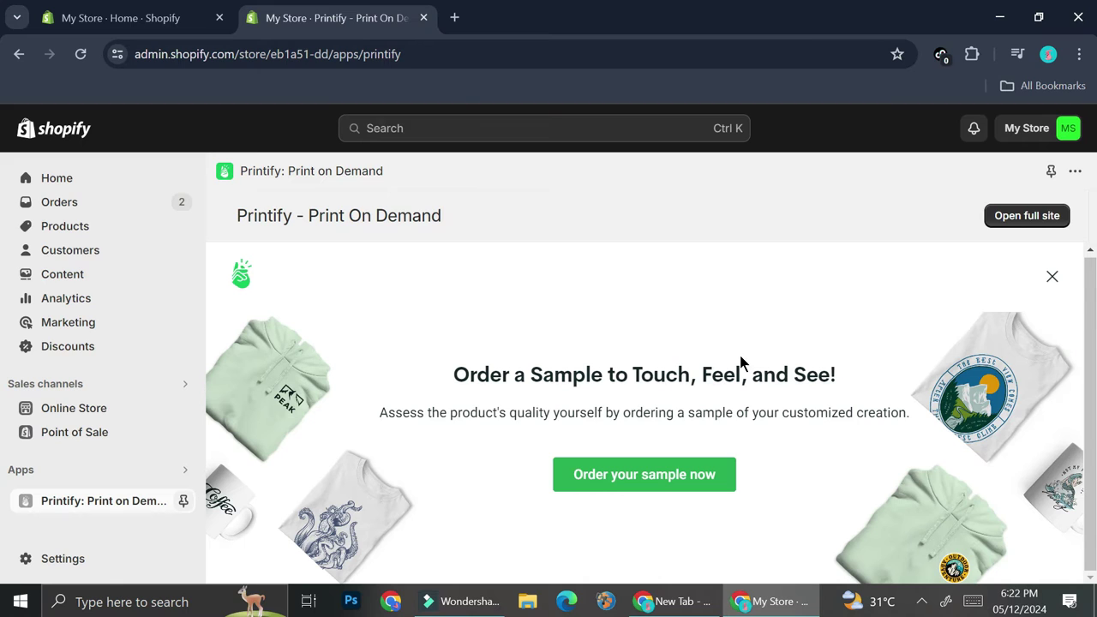
# - Load the Printify dashboard in a new browser tab and show the connected stores
pyautogui.click(455, 17)
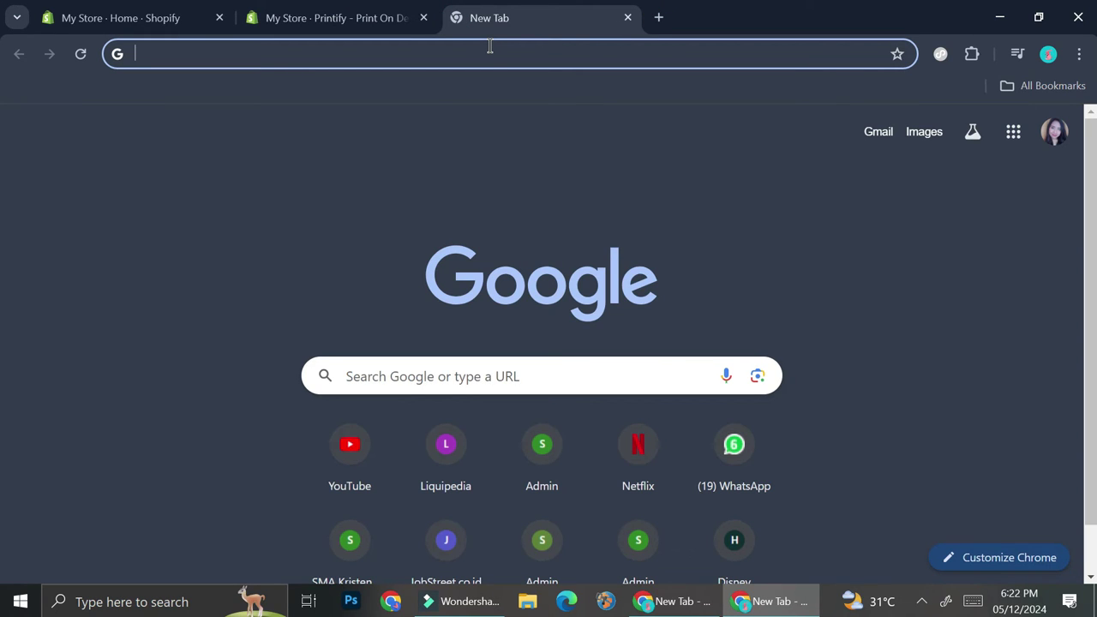
pyautogui.write('p')
pyautogui.press('Return')
pyautogui.click(43, 221)
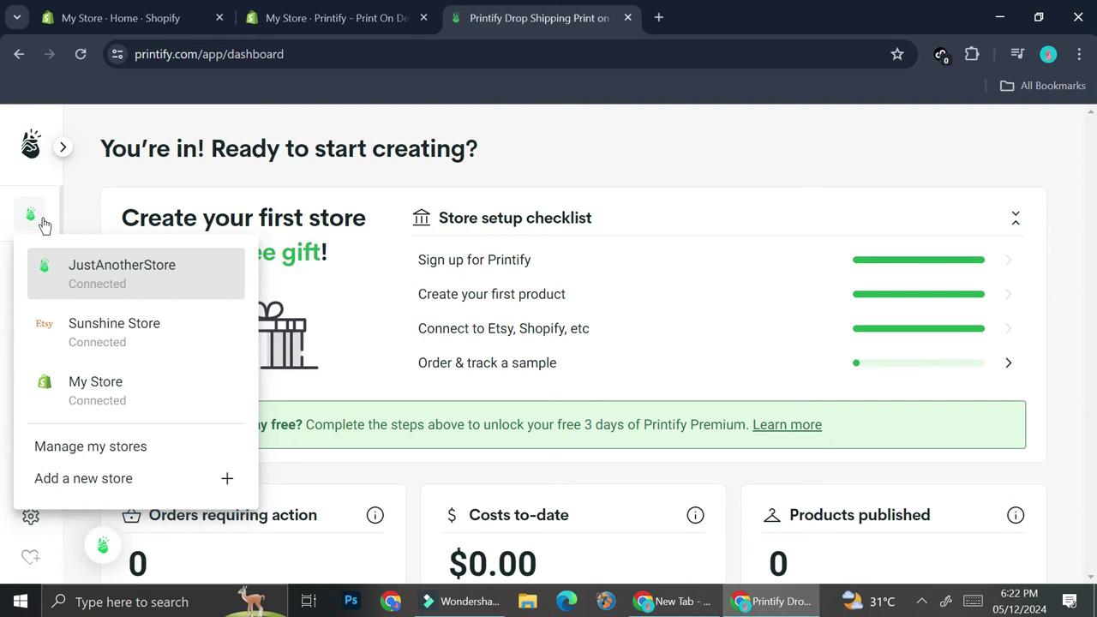
# - Switch to My Store's products and dismiss the catalog survey to see the red T-shirt
pyautogui.click(68, 398)
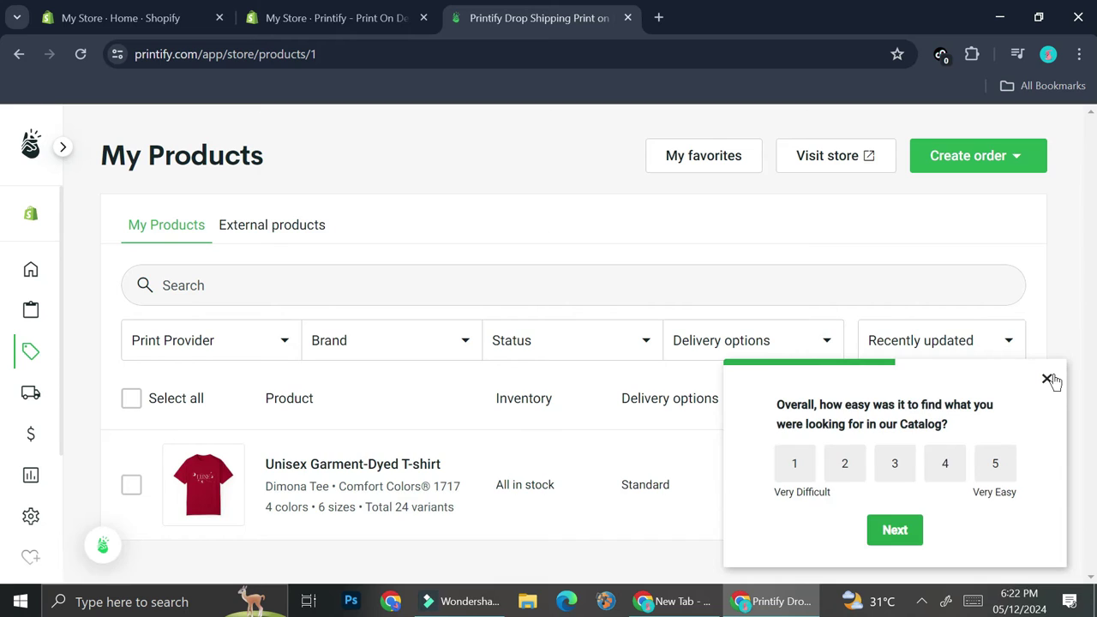
pyautogui.click(1053, 379)
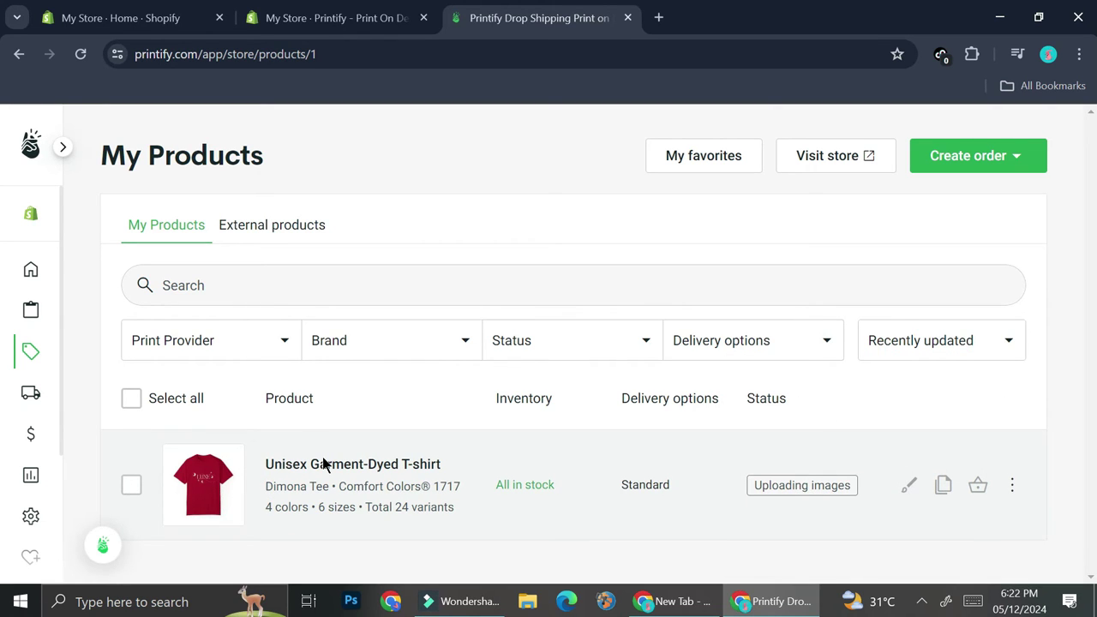
pyautogui.moveTo(204, 463)
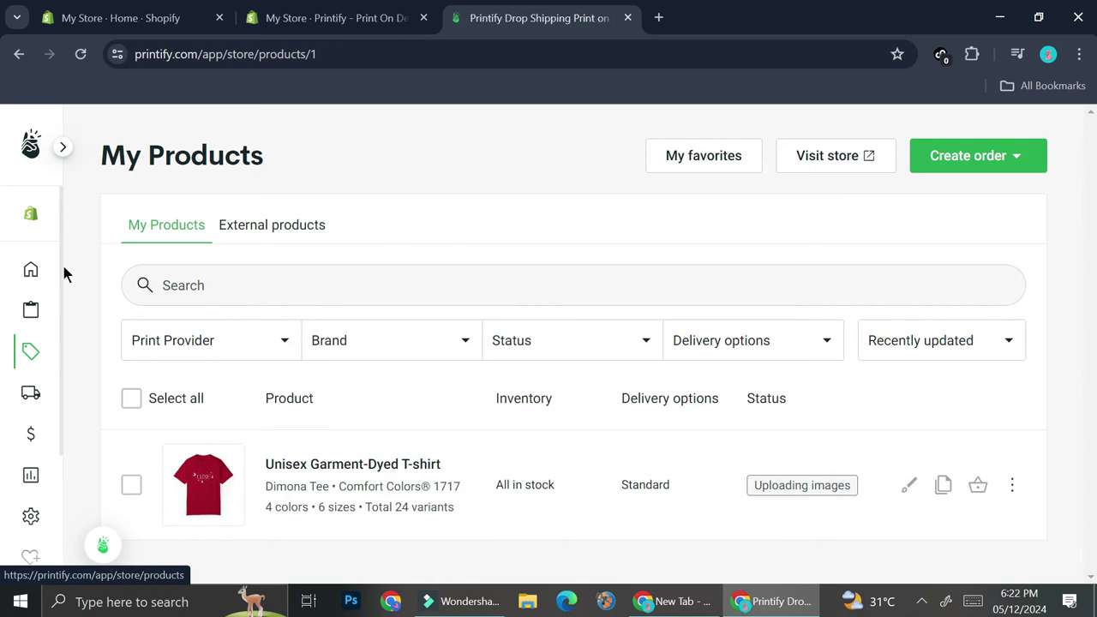
# - Open My Store's setup via Manage my stores and show its Shipping calculator tab
pyautogui.click(38, 227)
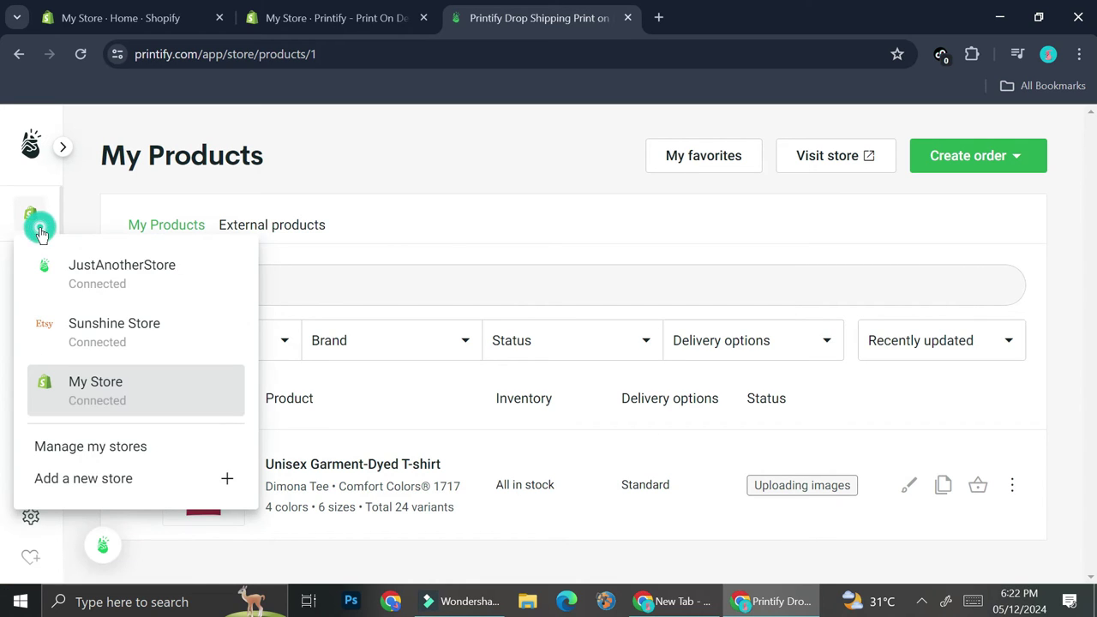
pyautogui.click(83, 444)
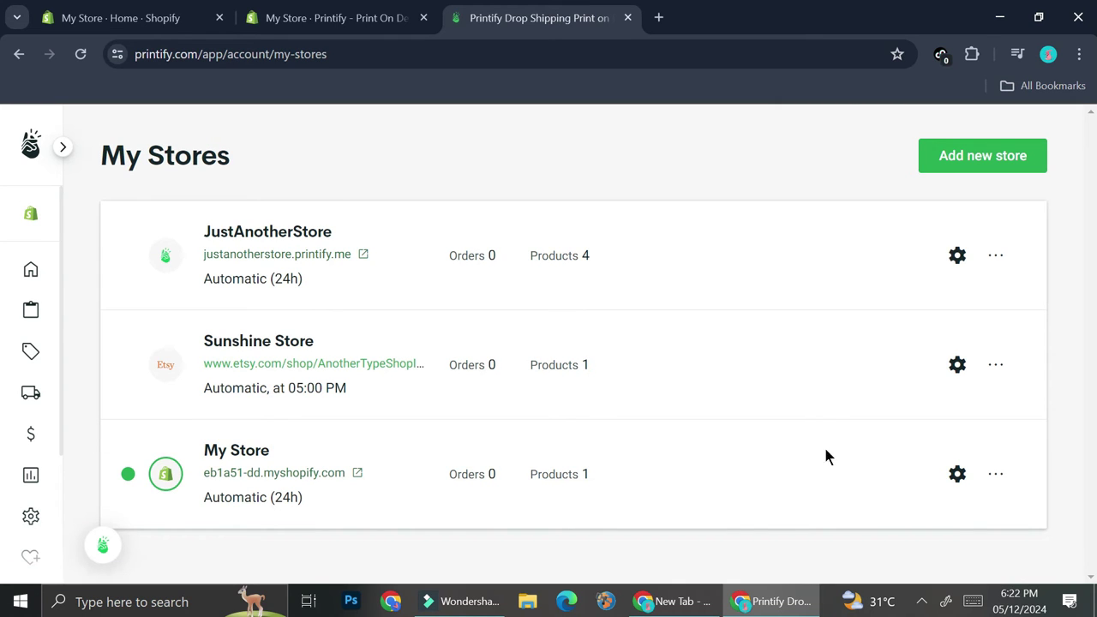
pyautogui.click(958, 474)
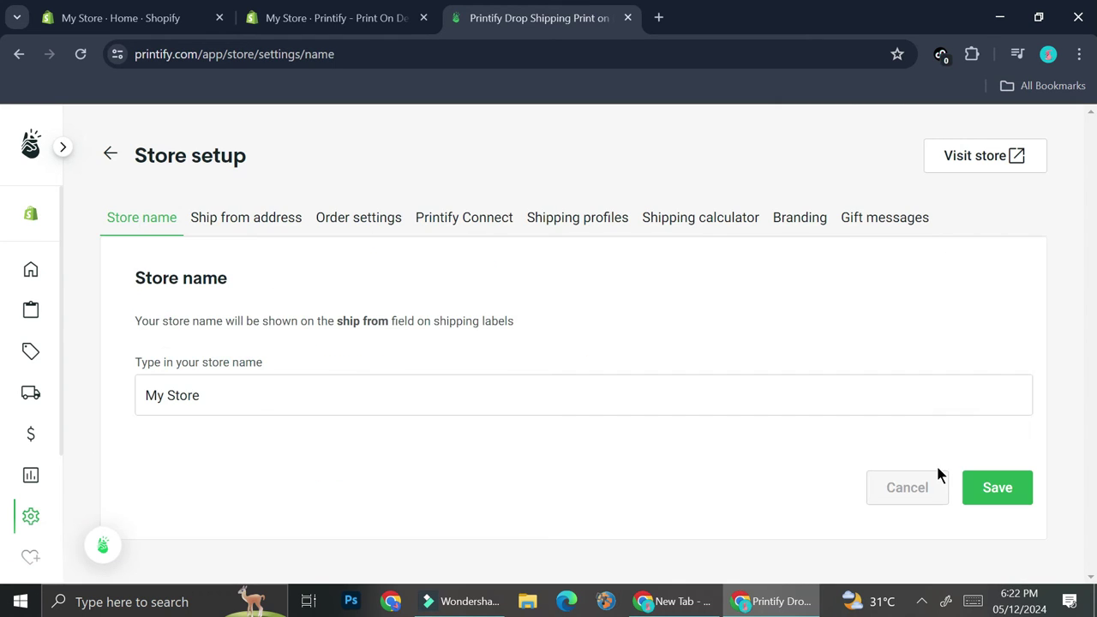
pyautogui.click(700, 214)
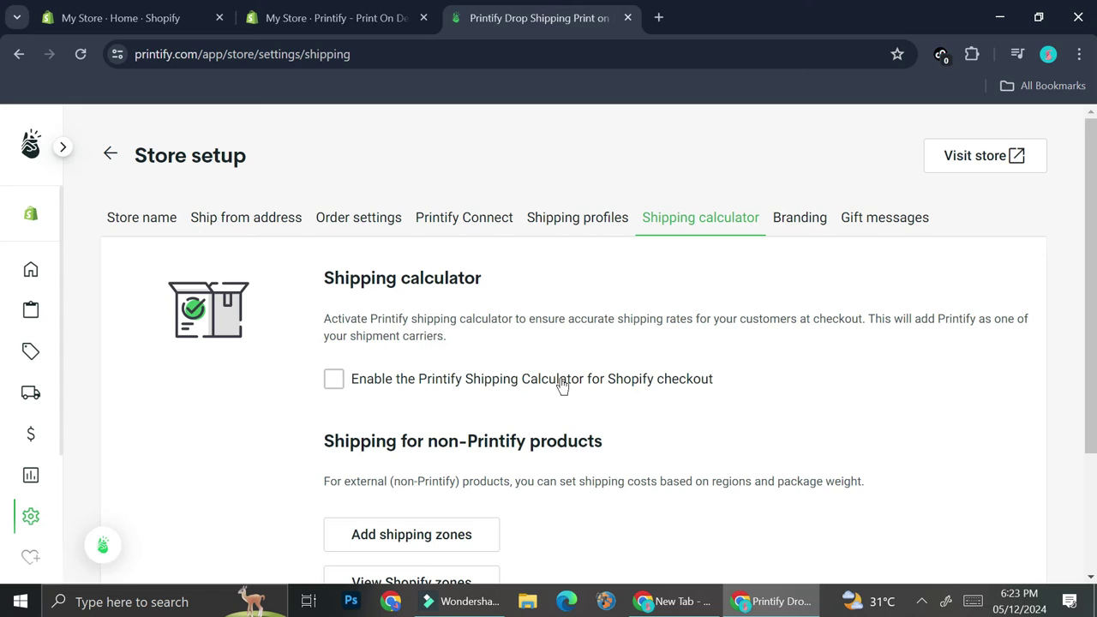
# - Tick the Shopify checkout shipping calculator, read its warning, untick it, and return to Shopify Home
pyautogui.click(348, 391)
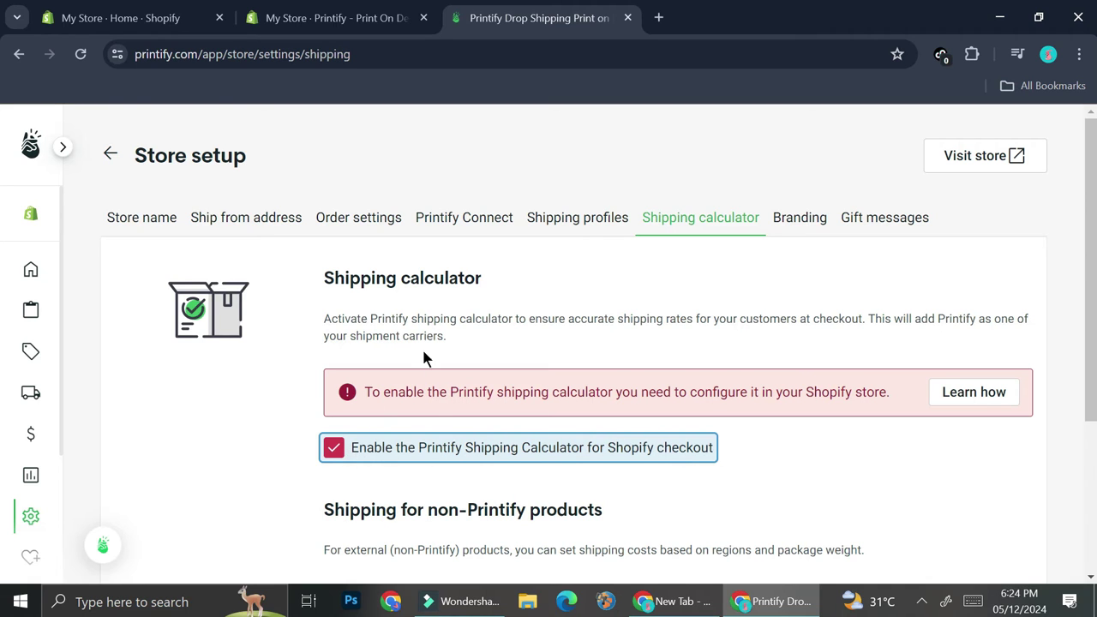
pyautogui.scroll(-1, 428, 377)
pyautogui.scroll(-2, 432, 382)
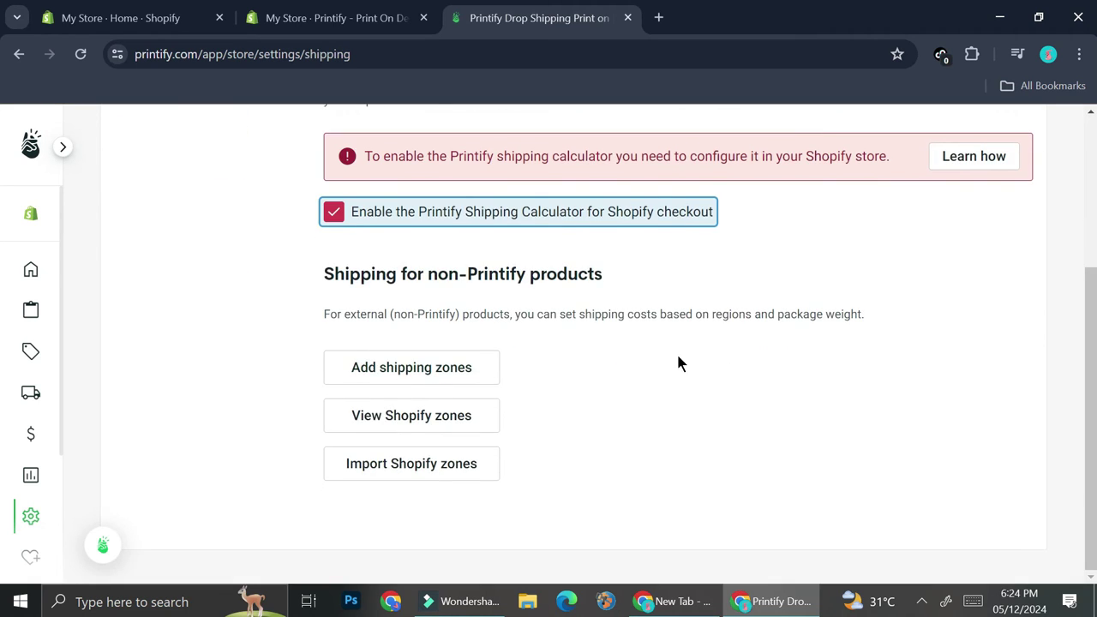
pyautogui.scroll(2, 677, 356)
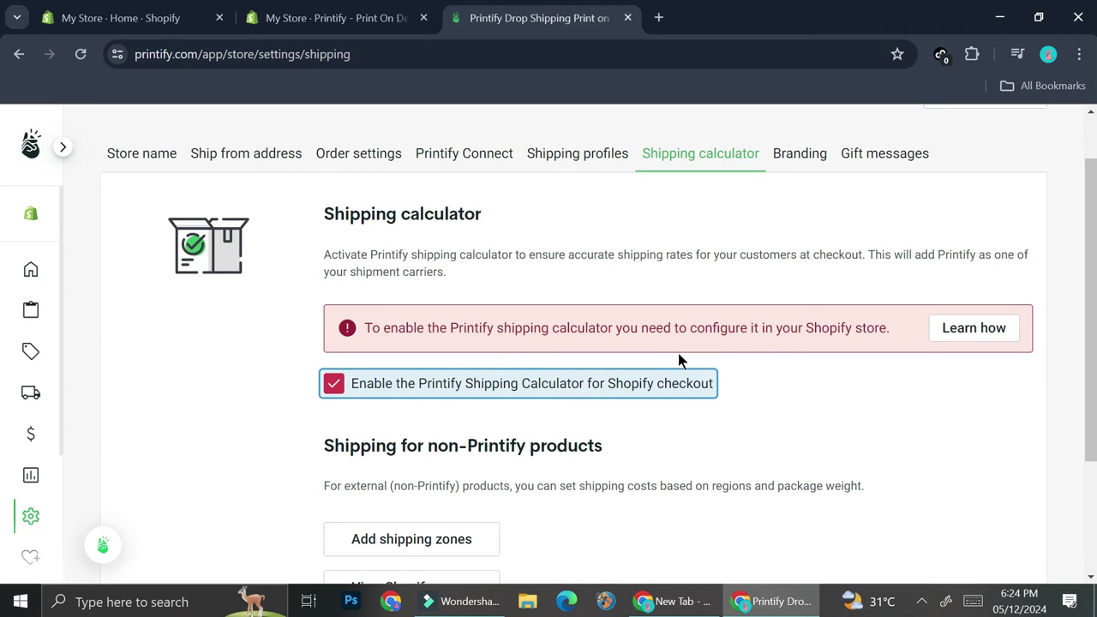
pyautogui.click(334, 383)
pyautogui.click(159, 13)
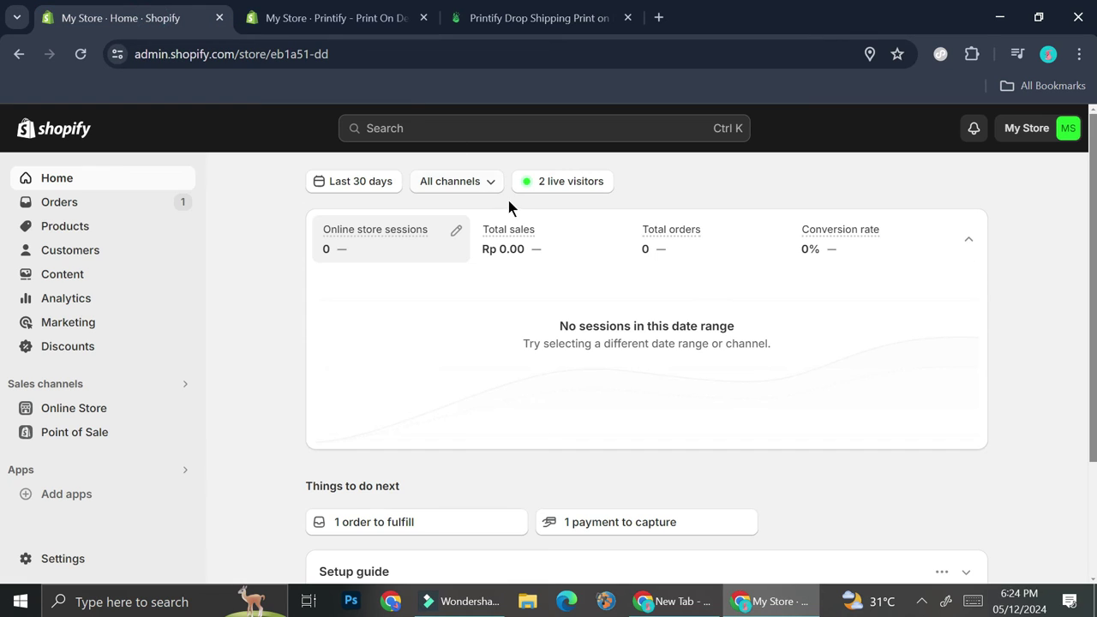
# - In Shopify Settings, go to Shipping and delivery and create a new custom shipping profile
pyautogui.click(36, 561)
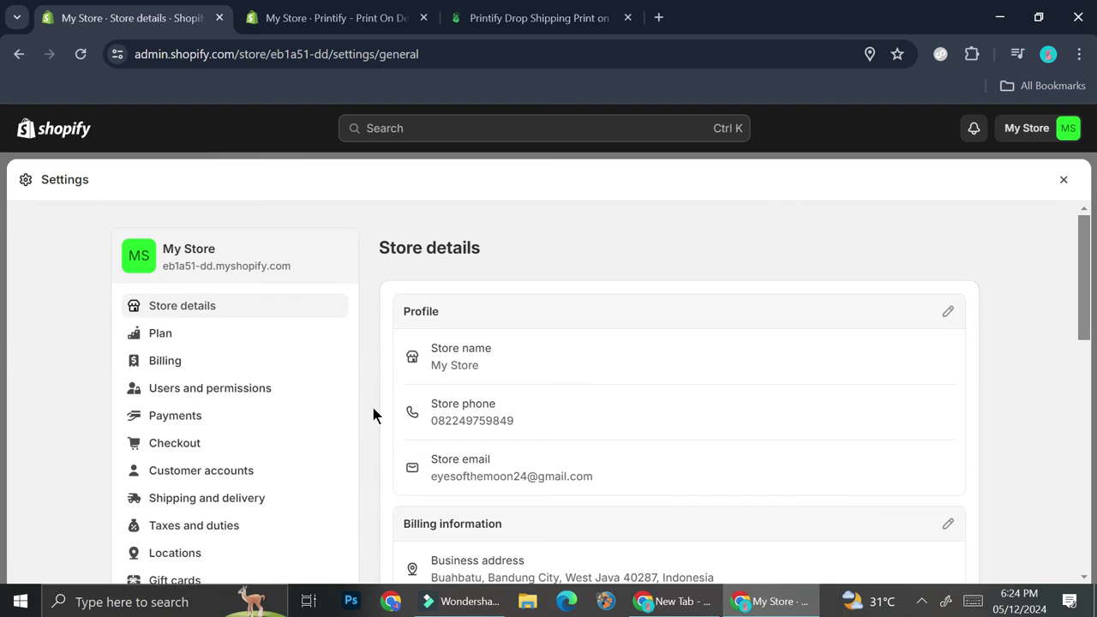
pyautogui.scroll(-1, 239, 449)
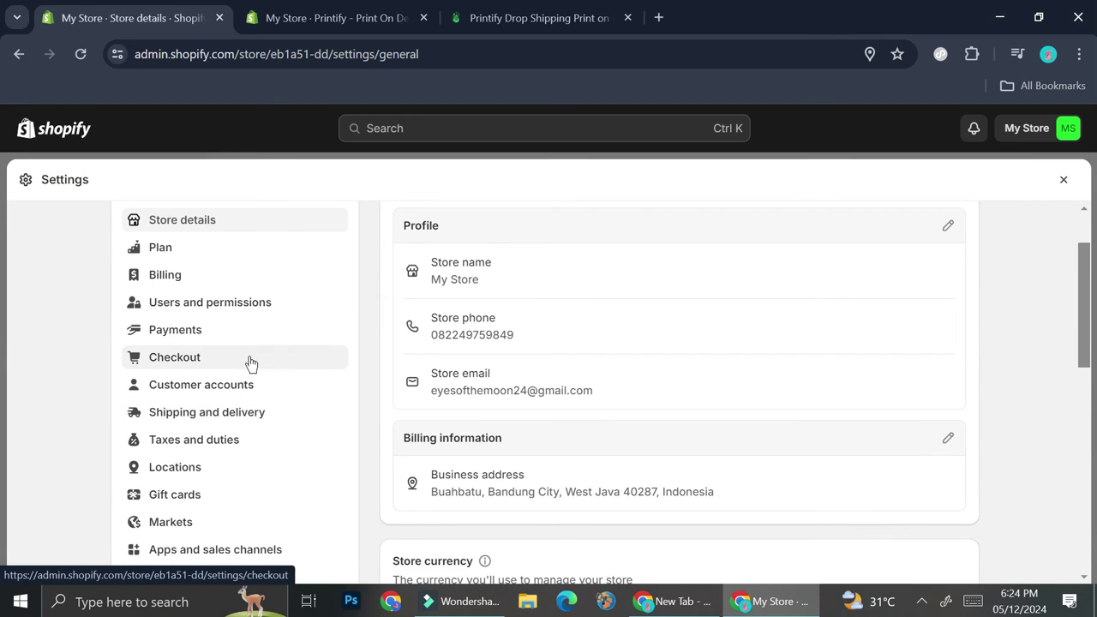
pyautogui.click(244, 404)
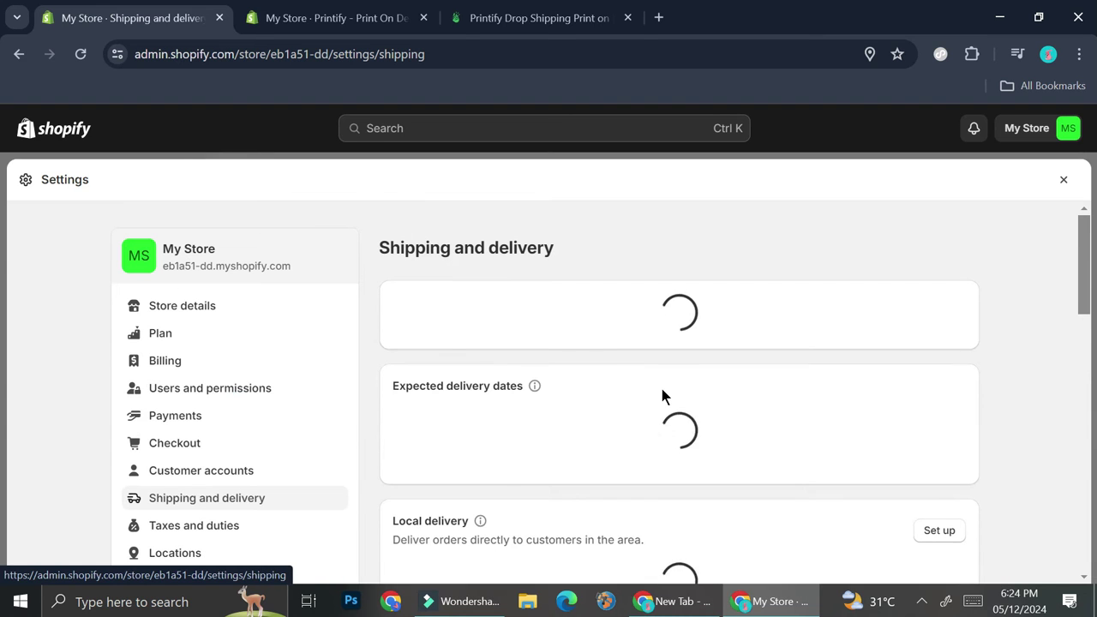
pyautogui.scroll(-4, 637, 401)
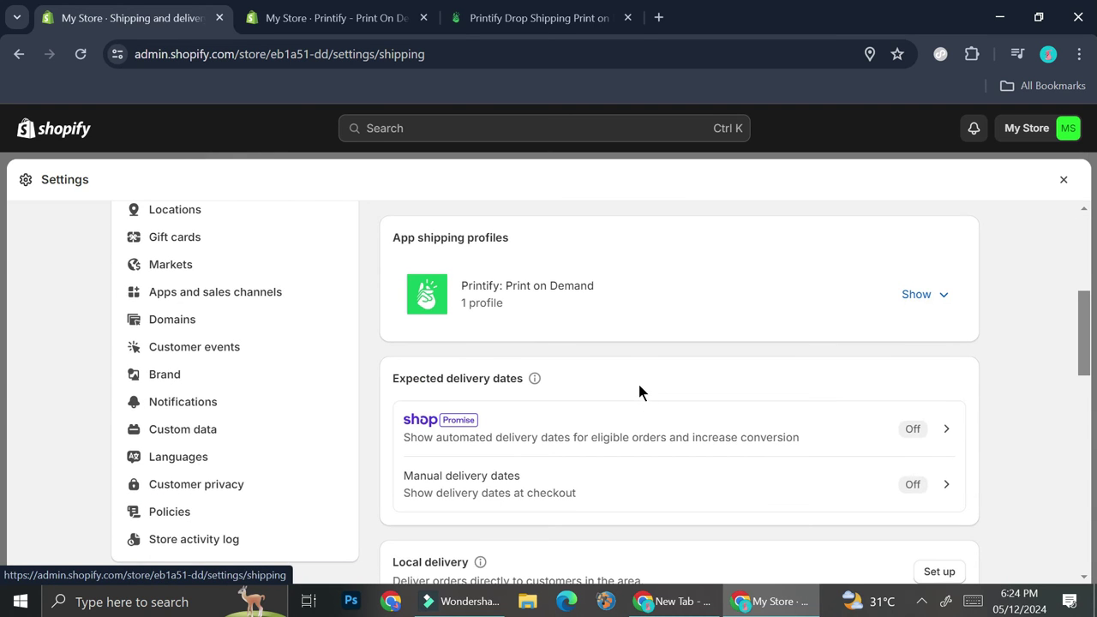
pyautogui.scroll(2, 640, 392)
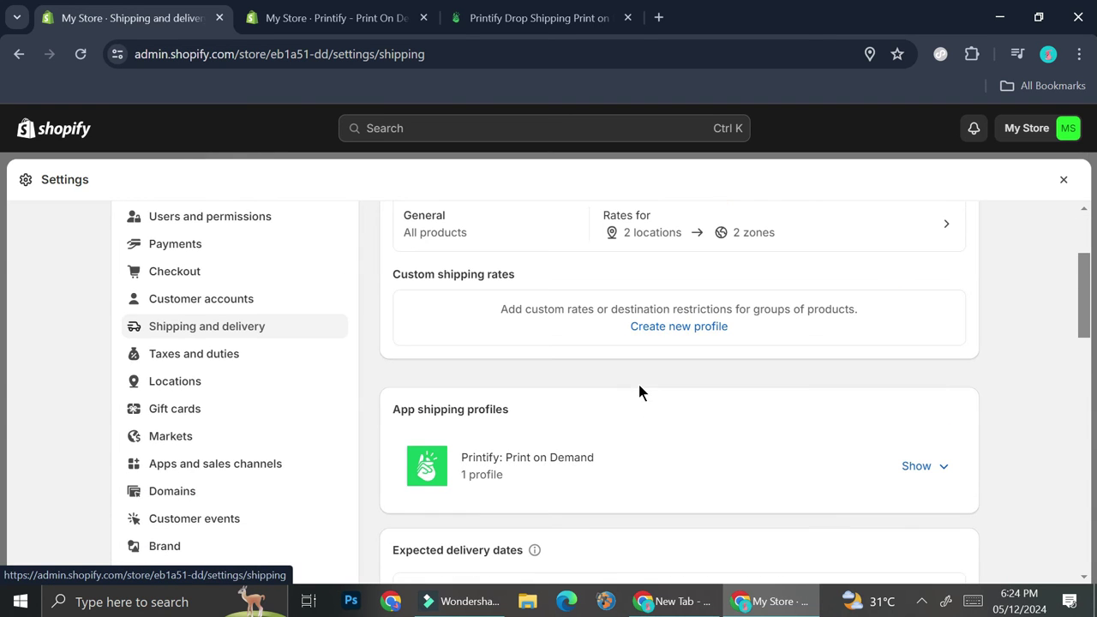
pyautogui.click(652, 333)
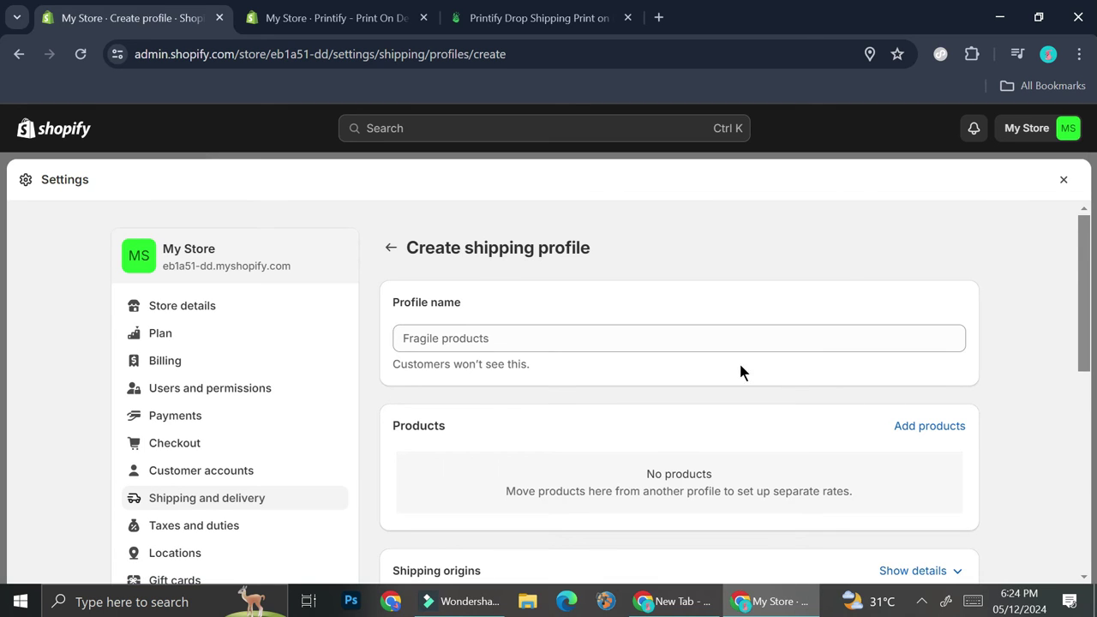
# - Name the profile 'Printify T-shirt' and add the Unisex Garment-Dyed T-shirt with all 24 variants
pyautogui.click(620, 340)
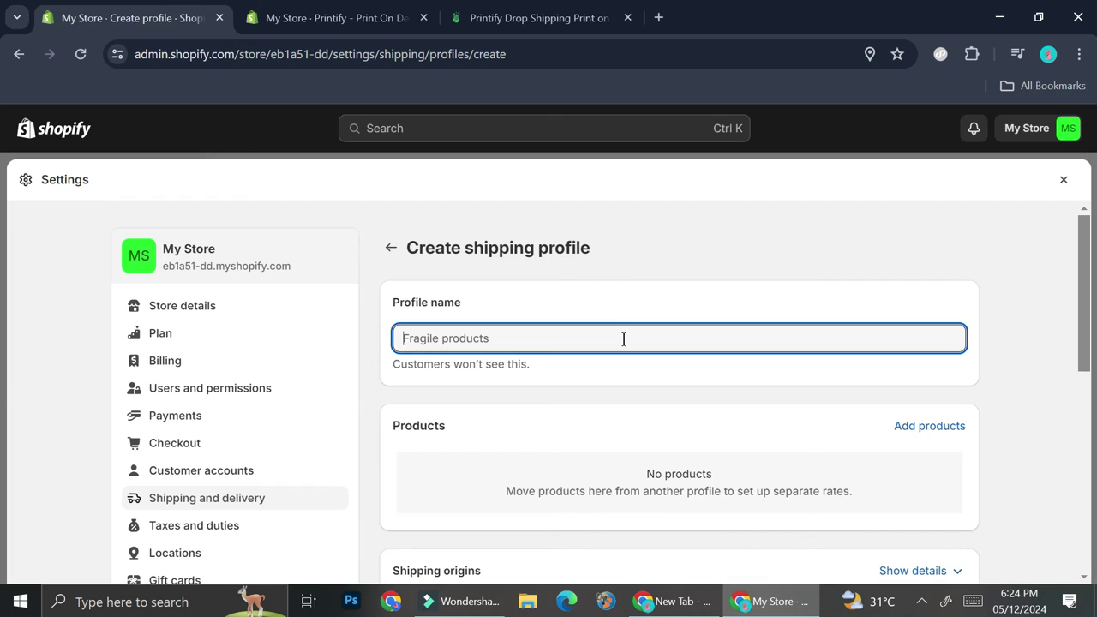
pyautogui.write('Printi')
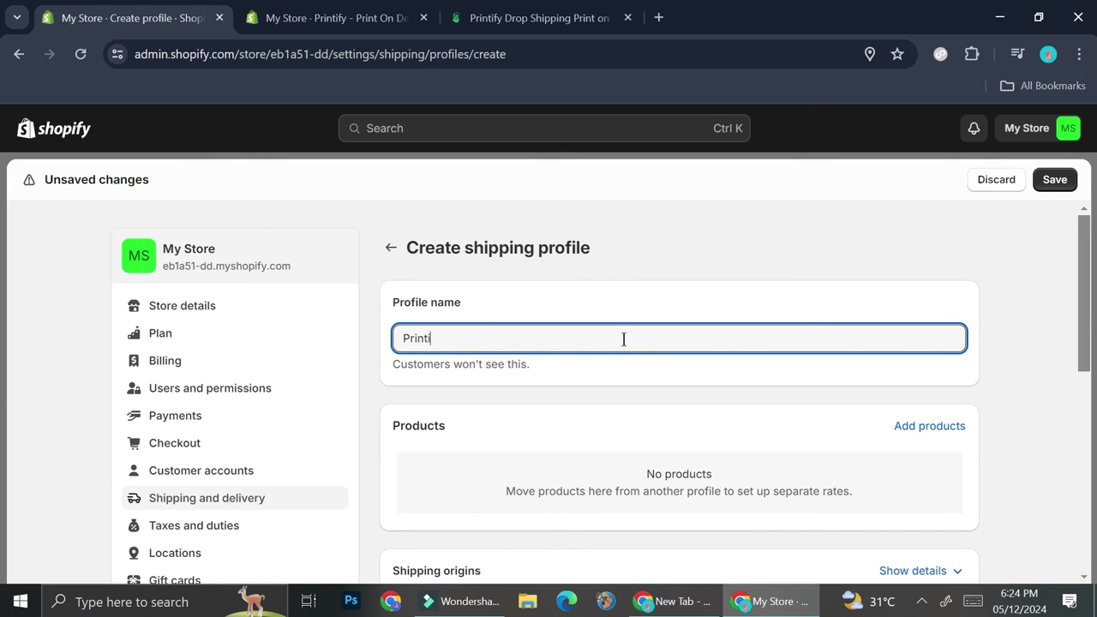
pyautogui.write('fy T-shirt')
pyautogui.click(913, 429)
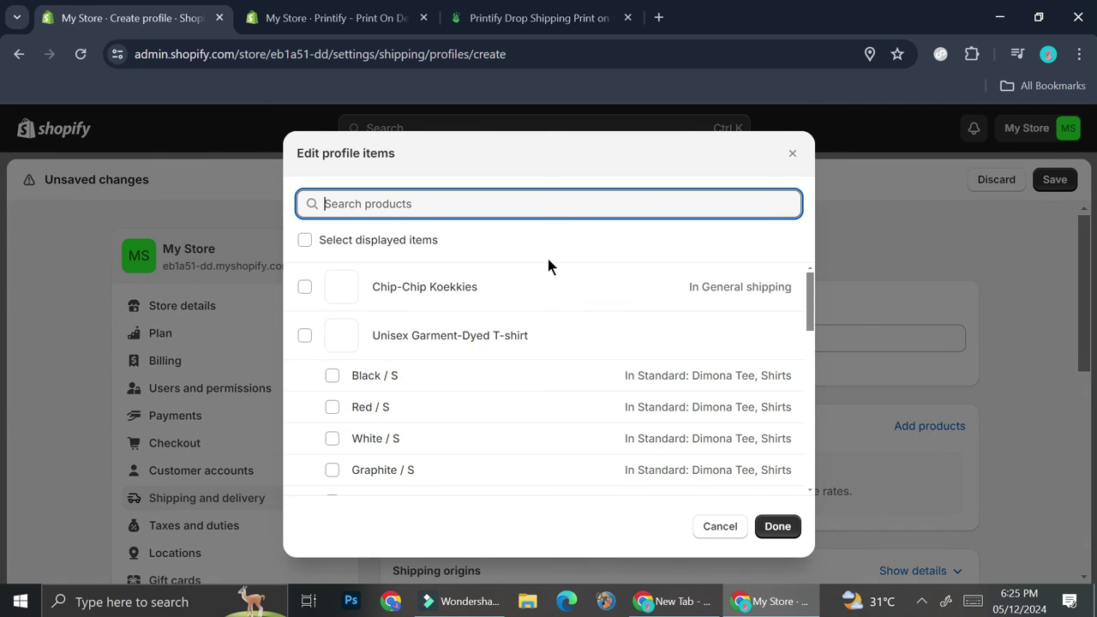
pyautogui.click(304, 335)
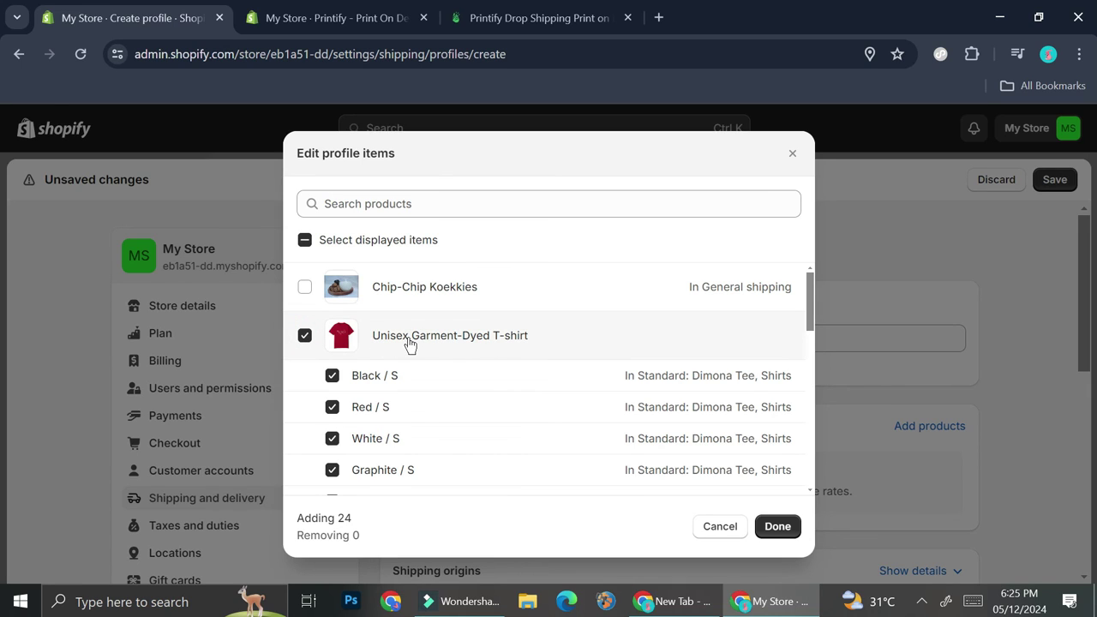
pyautogui.click(766, 526)
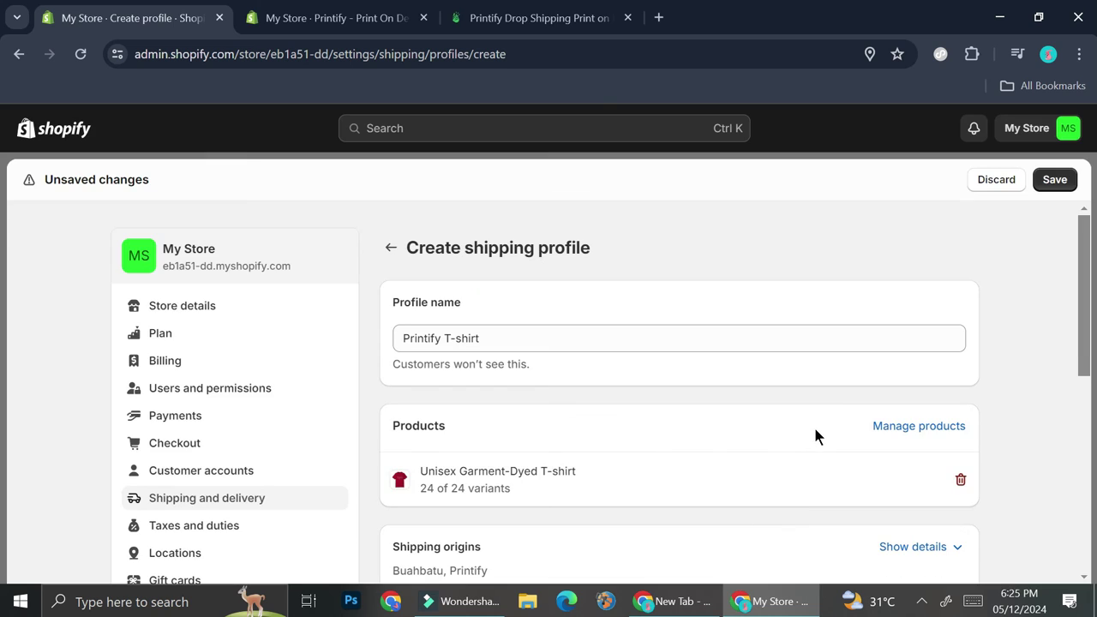
pyautogui.scroll(-1, 815, 430)
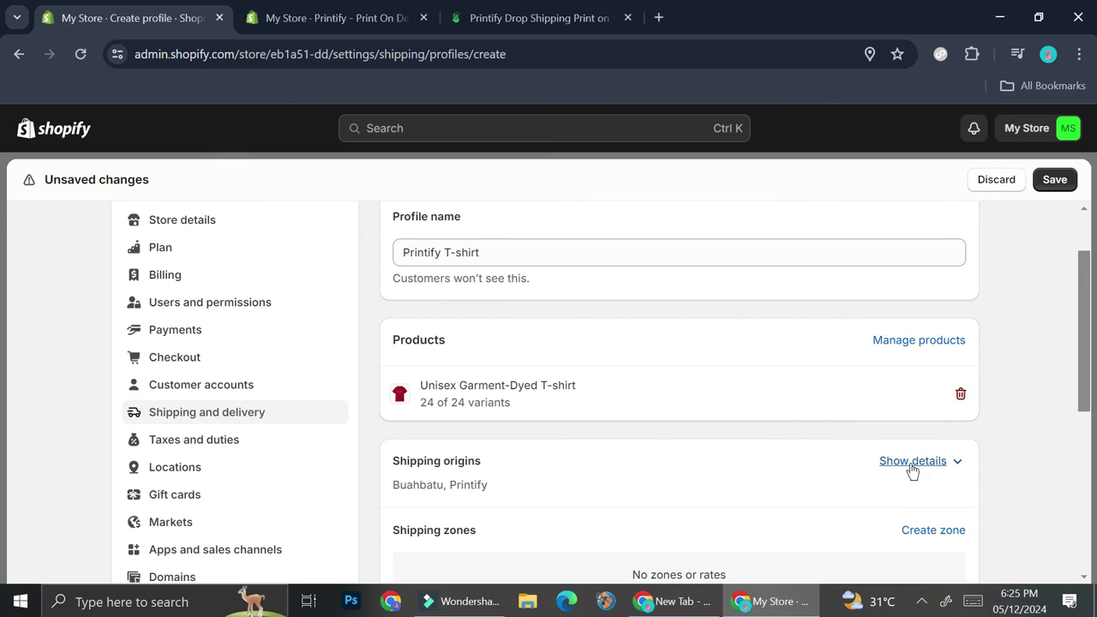
pyautogui.scroll(-2, 612, 384)
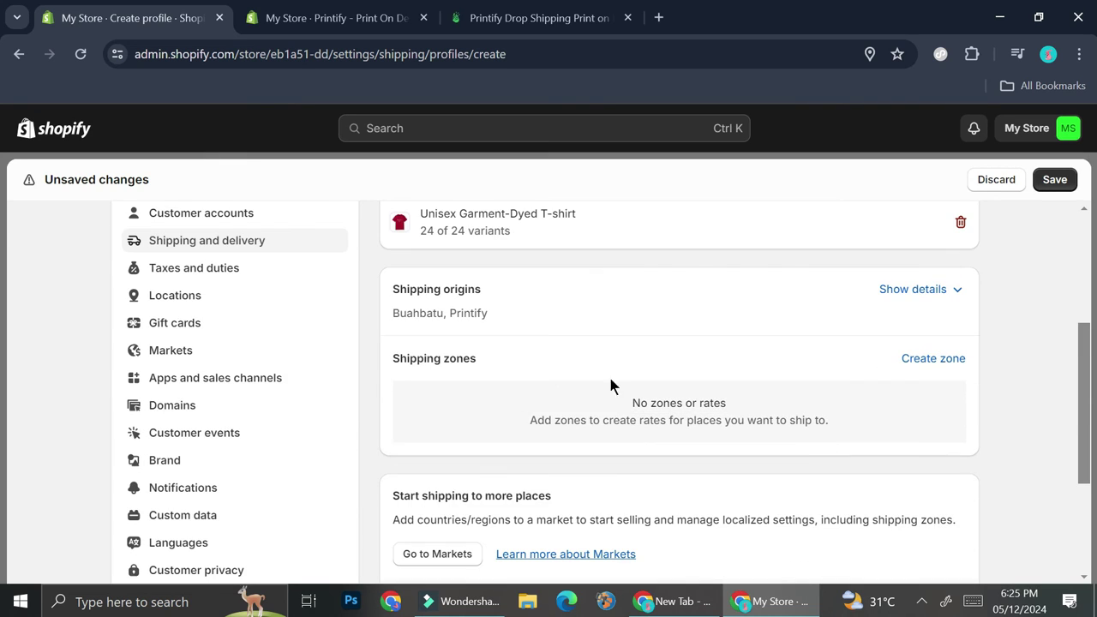
# - Remove the Buahbatu origin's rates so the profile ships only from Printify
pyautogui.click(914, 292)
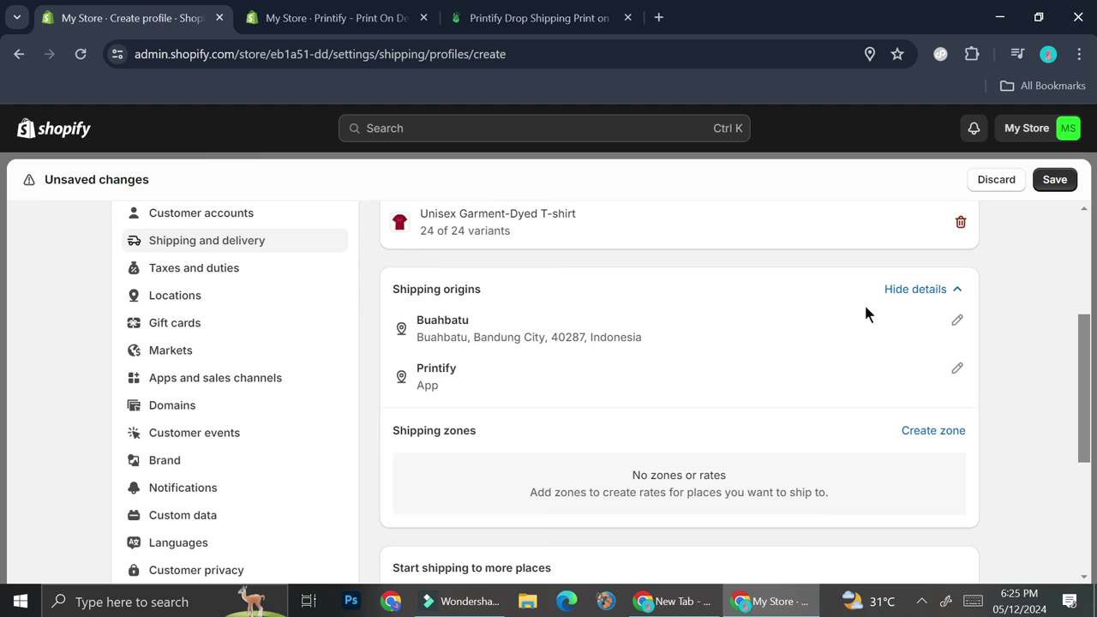
pyautogui.click(958, 320)
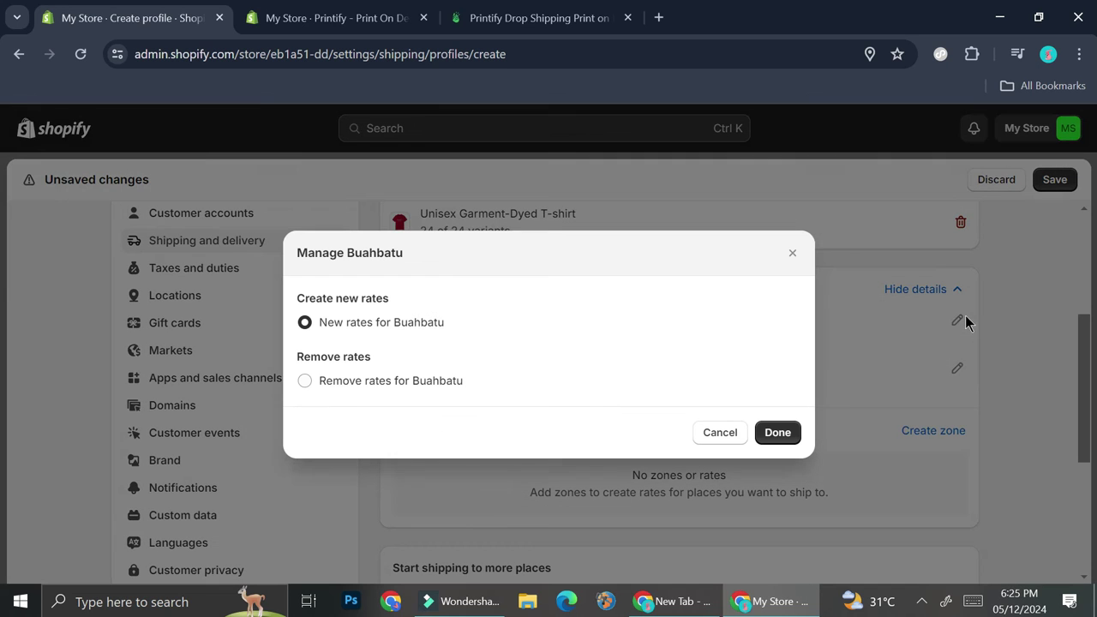
pyautogui.click(306, 382)
pyautogui.click(776, 431)
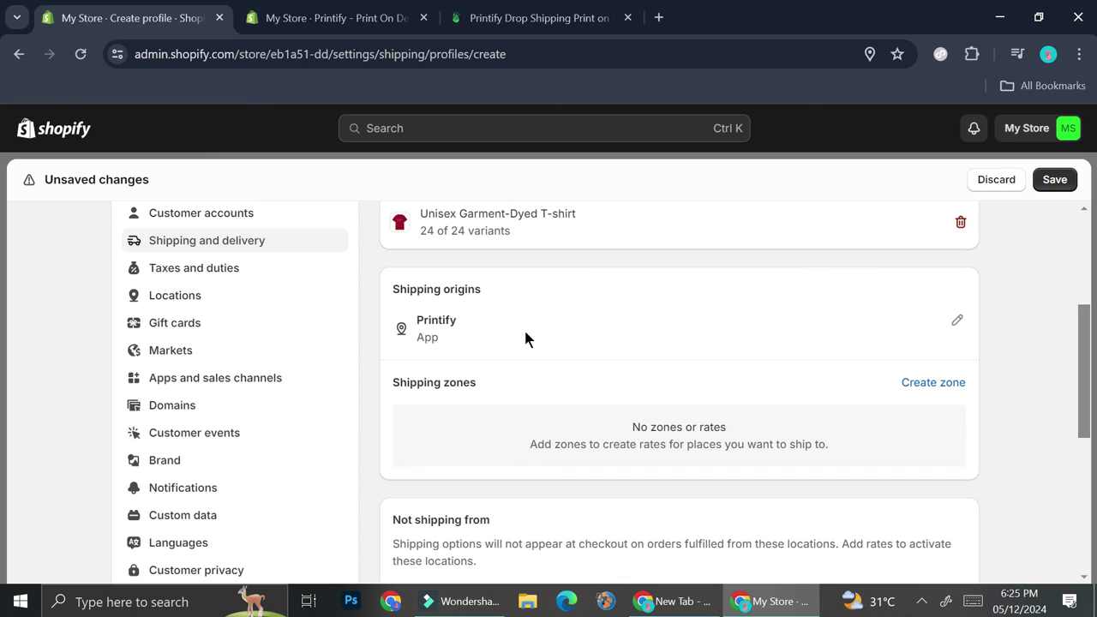
# - Save the 'Printify T-shirt' profile, now listed with 24 products under custom shipping rates
pyautogui.scroll(-2, 603, 367)
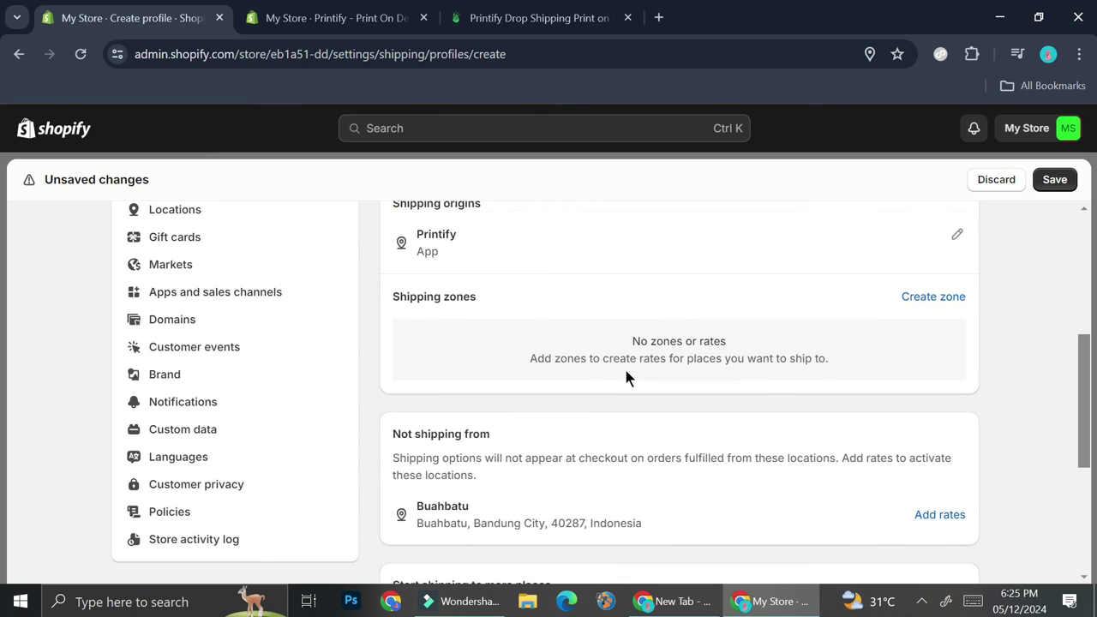
pyautogui.scroll(-1, 626, 377)
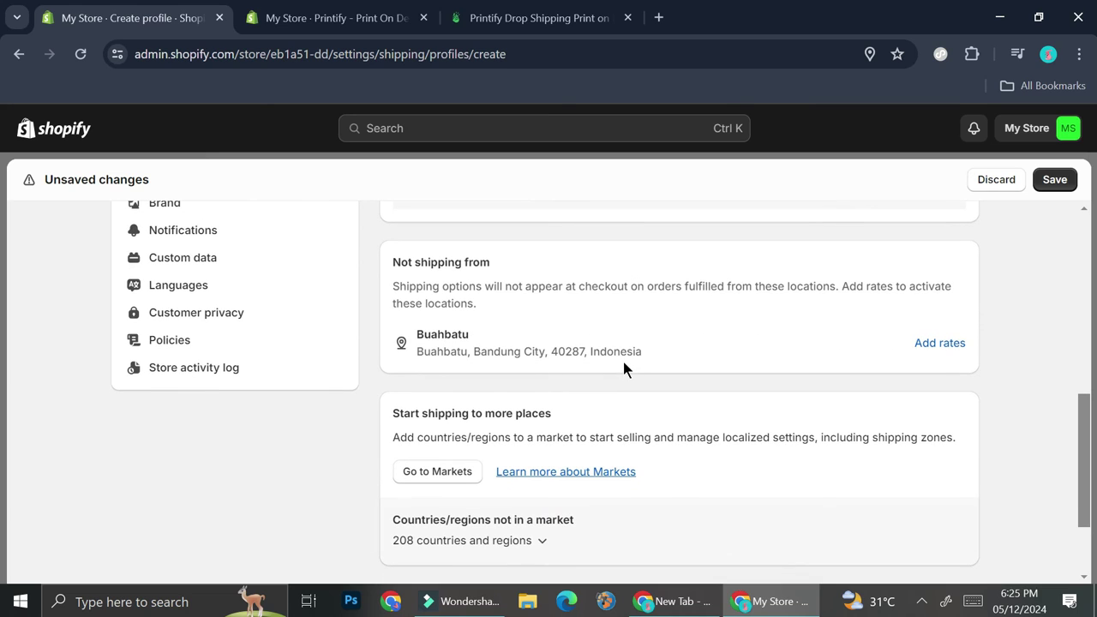
pyautogui.scroll(-2, 623, 356)
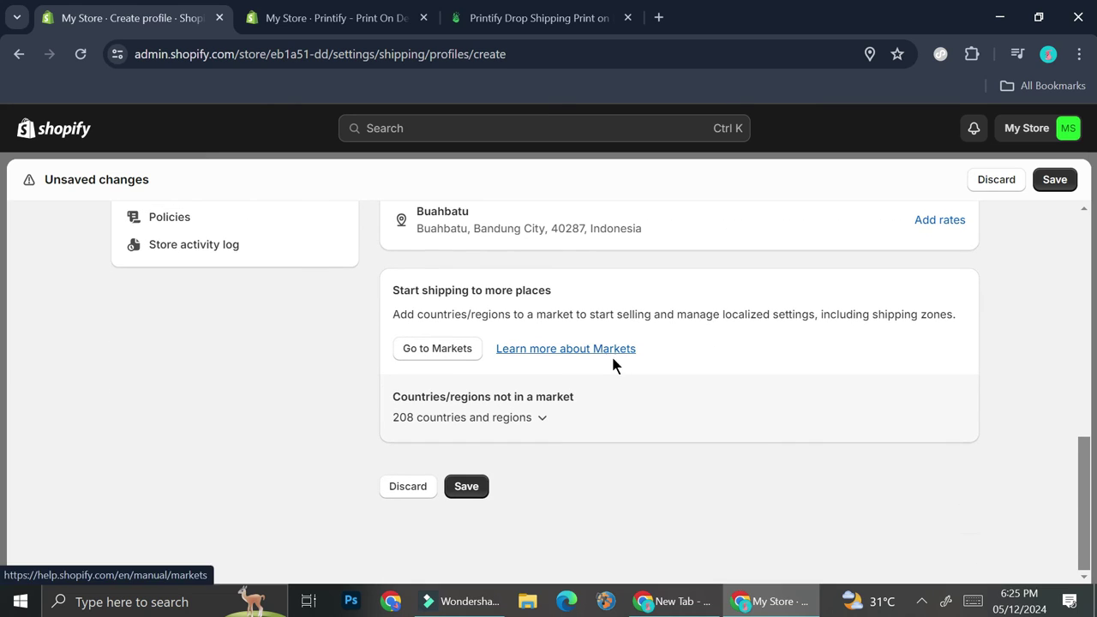
pyautogui.click(1053, 179)
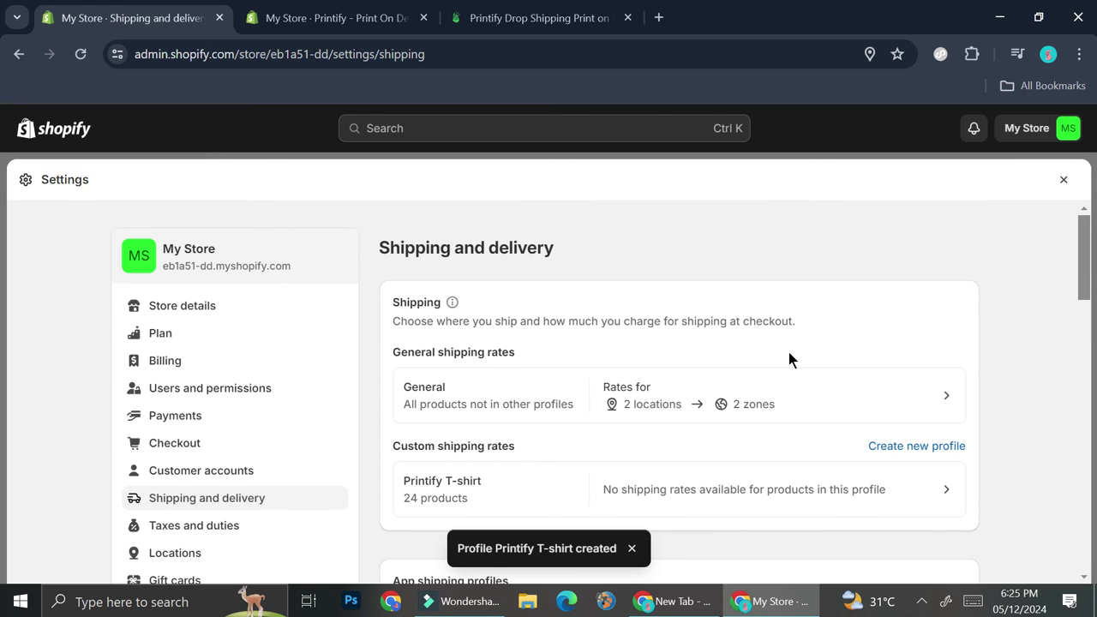
pyautogui.scroll(-1, 788, 348)
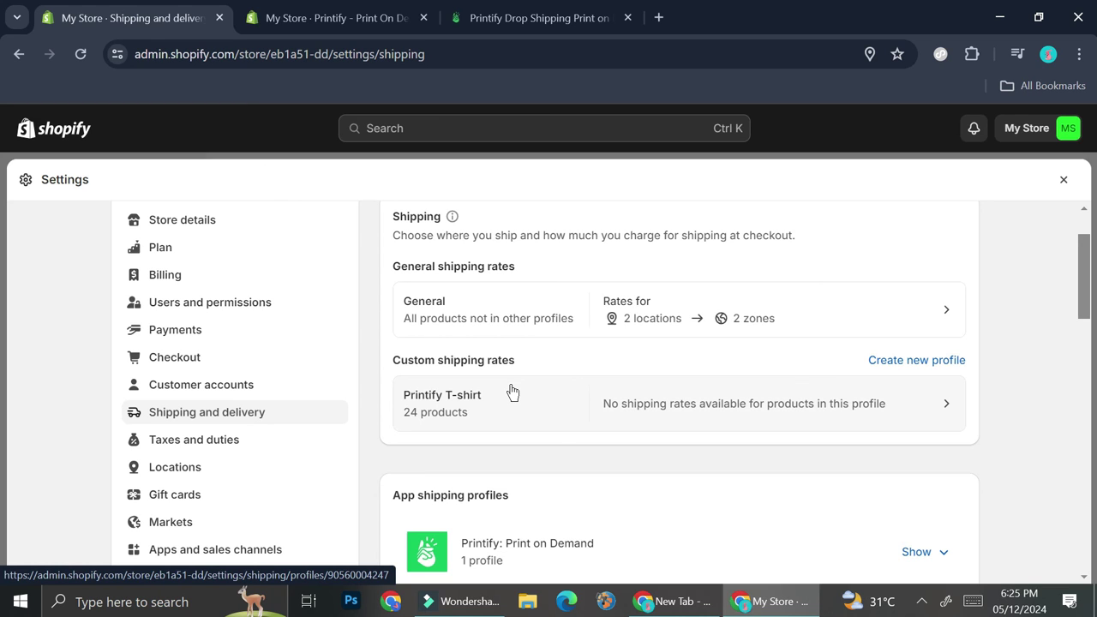
# - In Printify's Shipping profiles settings, keep the default 'Automatically assign a new shipping profile'
pyautogui.click(343, 15)
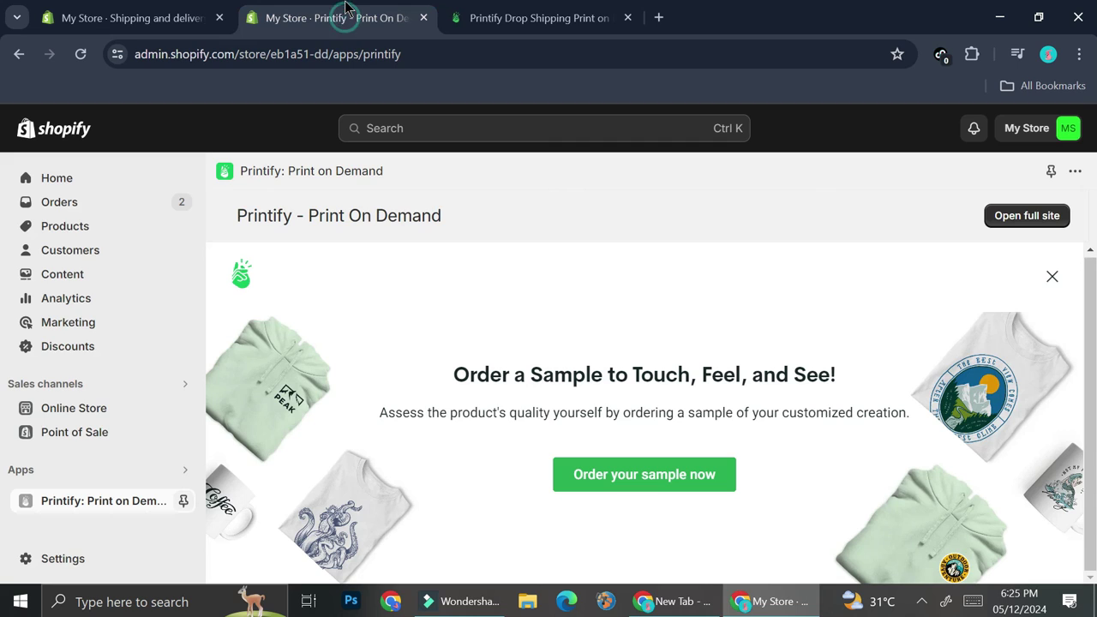
pyautogui.click(567, 12)
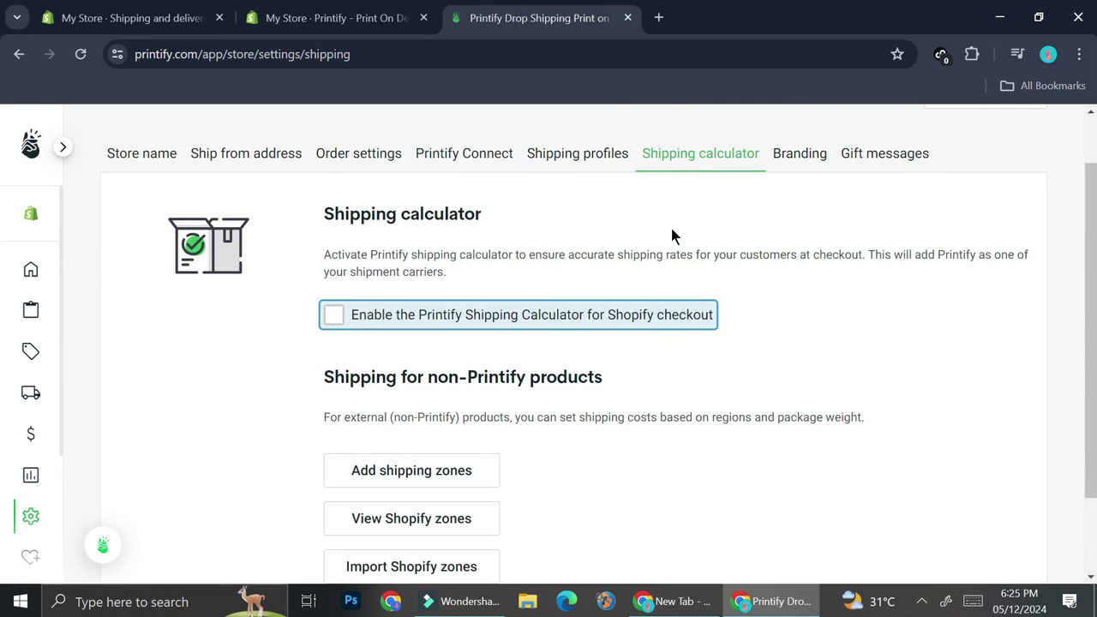
pyautogui.click(579, 155)
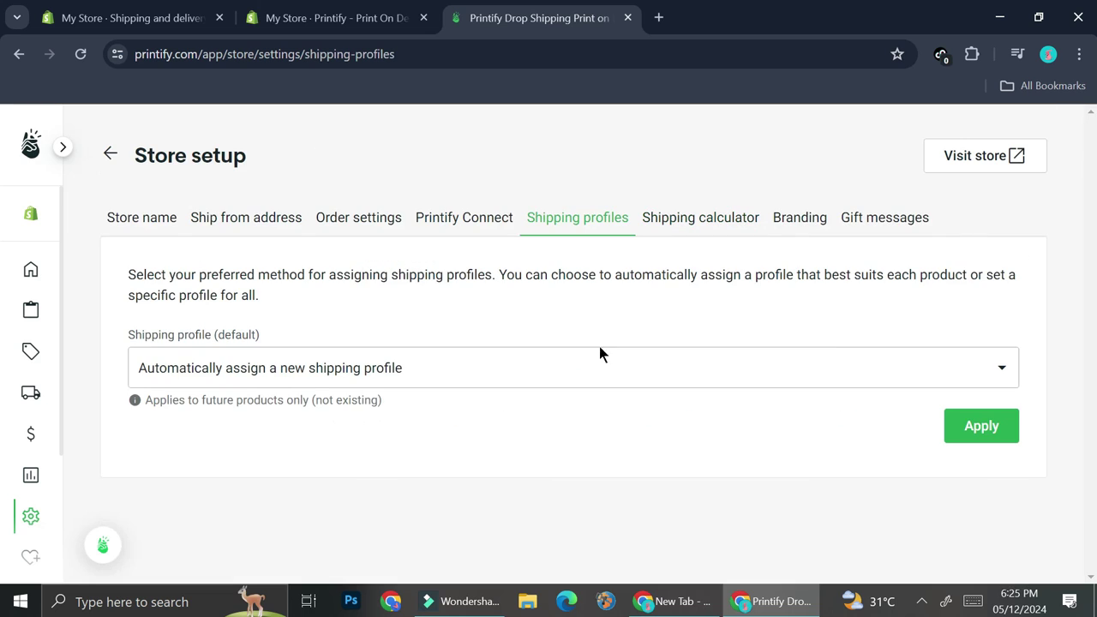
pyautogui.click(196, 380)
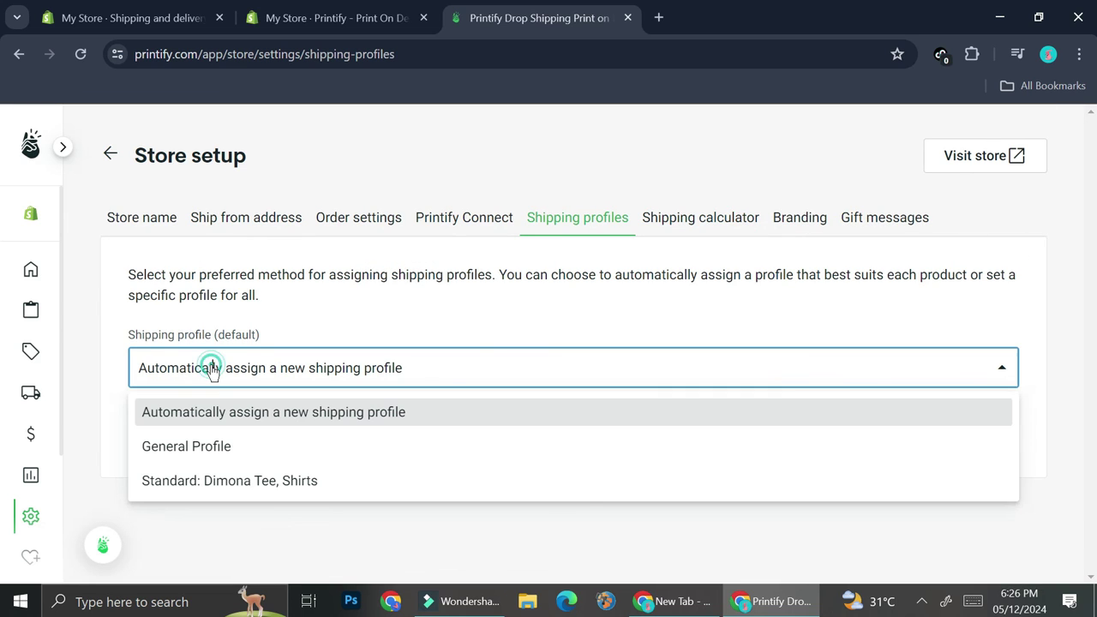
pyautogui.click(463, 416)
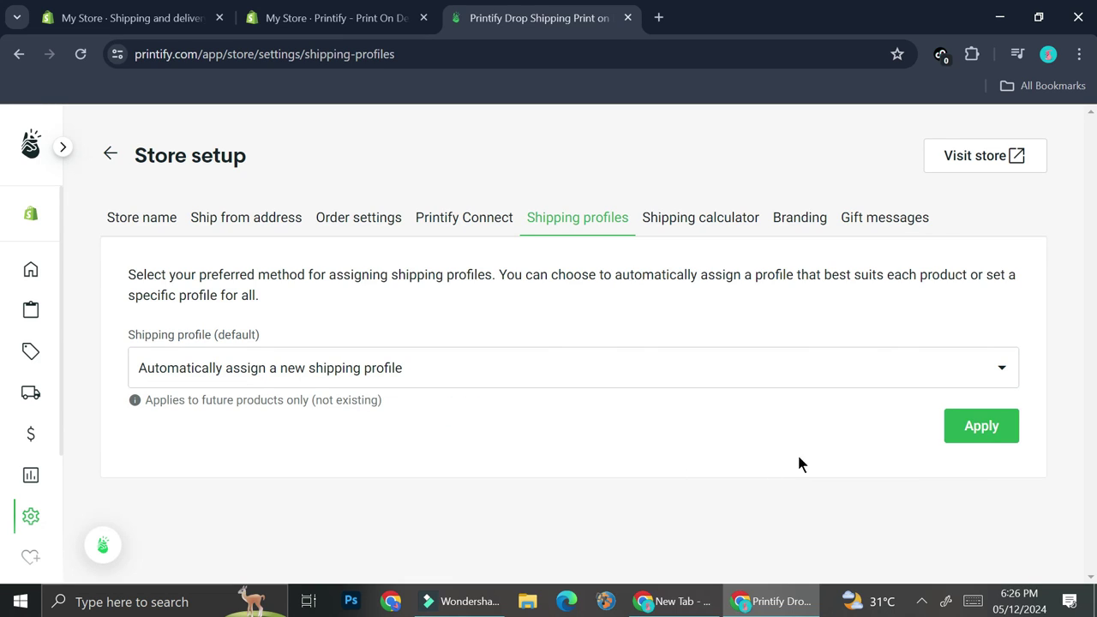